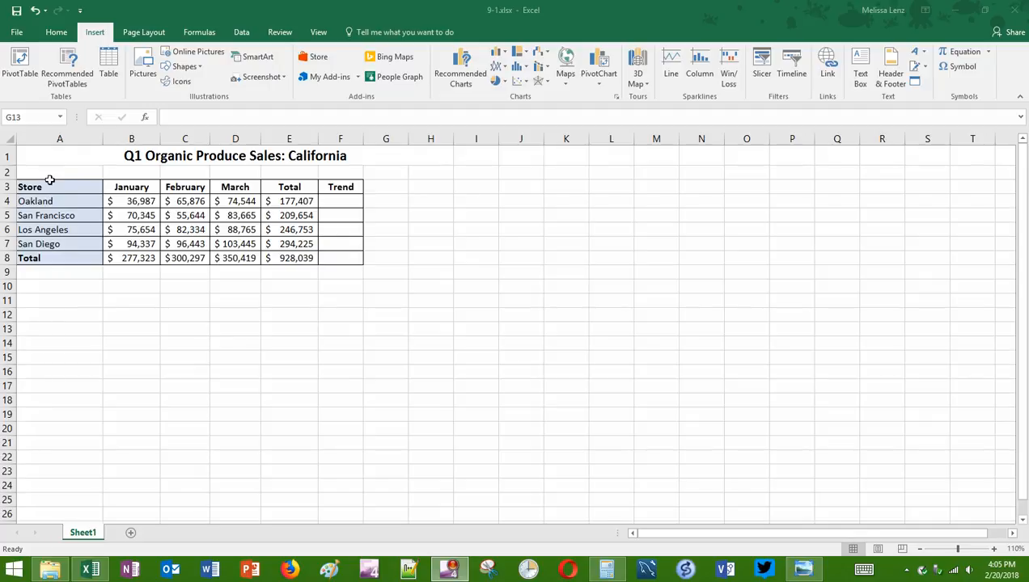
- Select the store and monthly sales range A3:D7 and preview its Clustered Column chart with Quick Analysis
left_click_drag(50, 187, 243, 245)
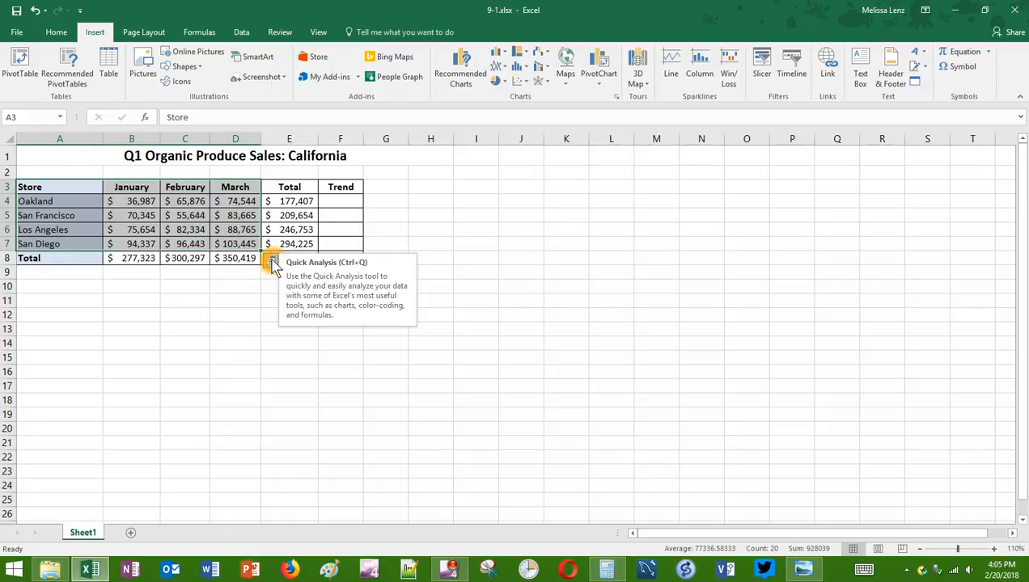
left_click(273, 264)
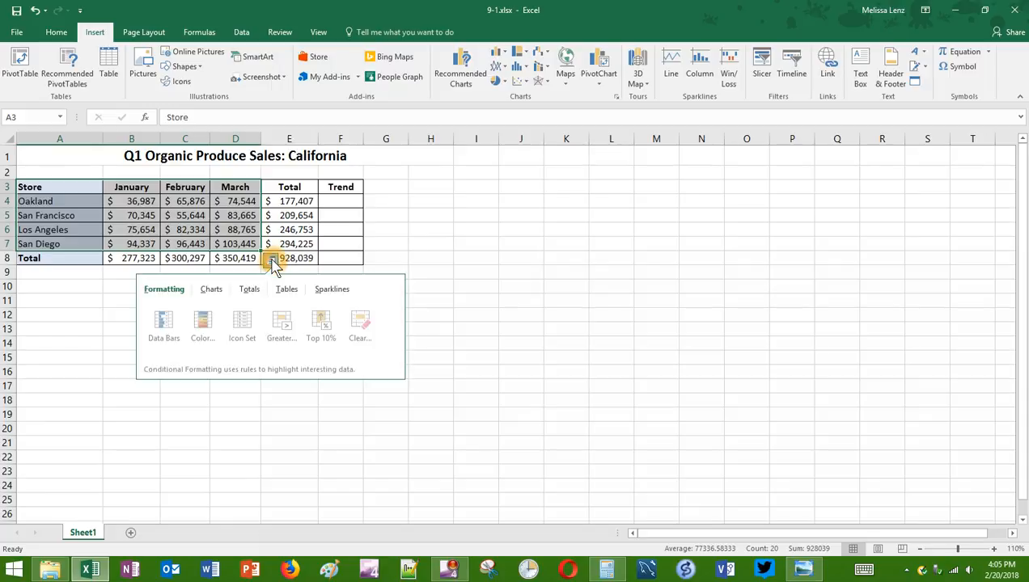
left_click(212, 296)
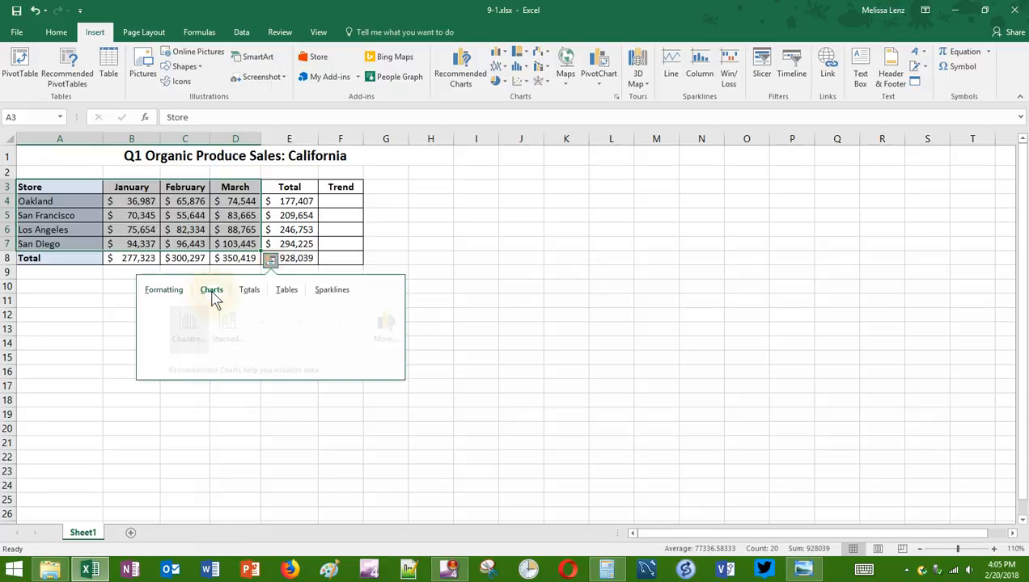
mouse_move(159, 338)
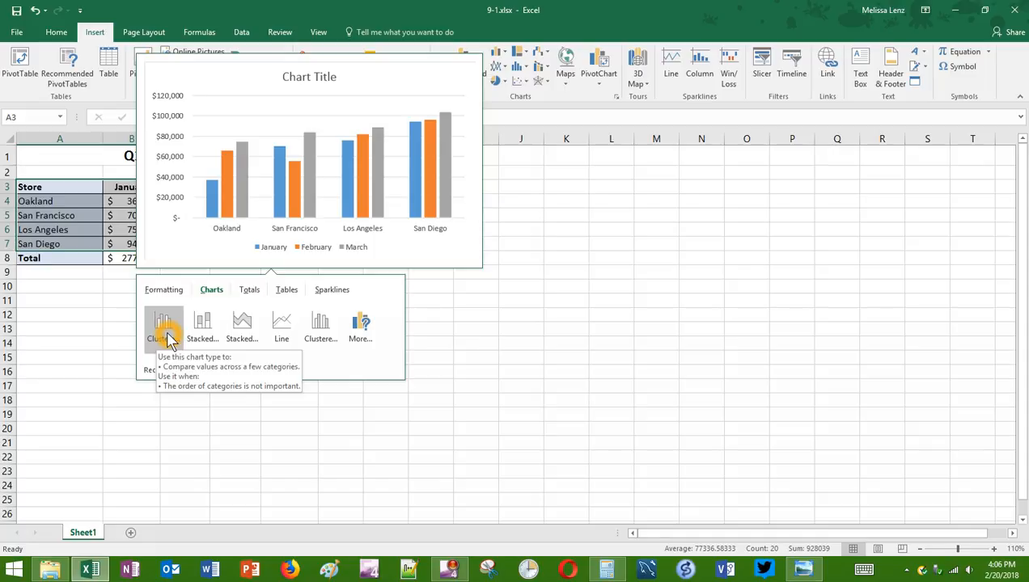
- Insert the recommended Clustered Column chart for the selected January to March store sales
left_click(97, 36)
left_click(461, 82)
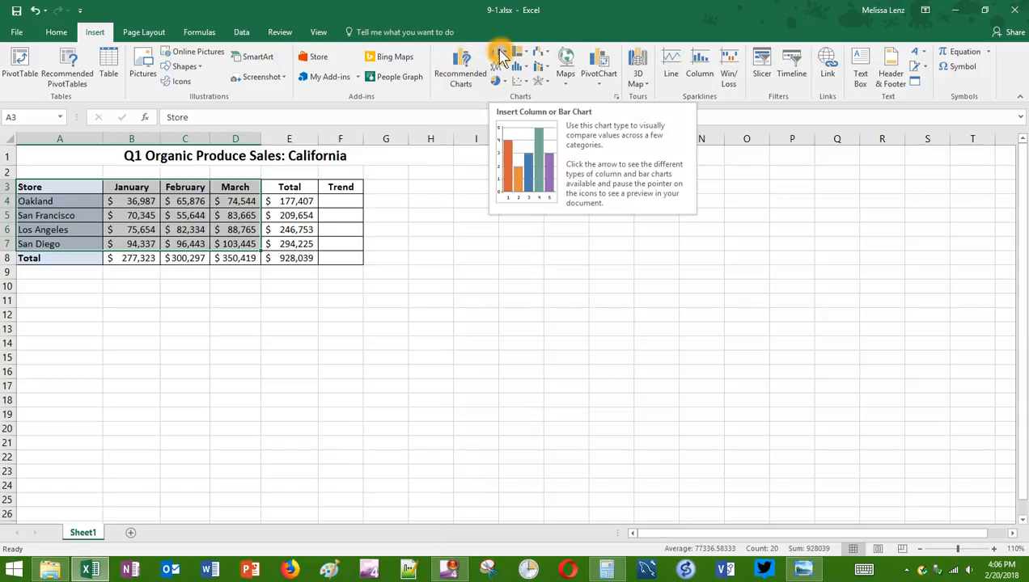
left_click(463, 76)
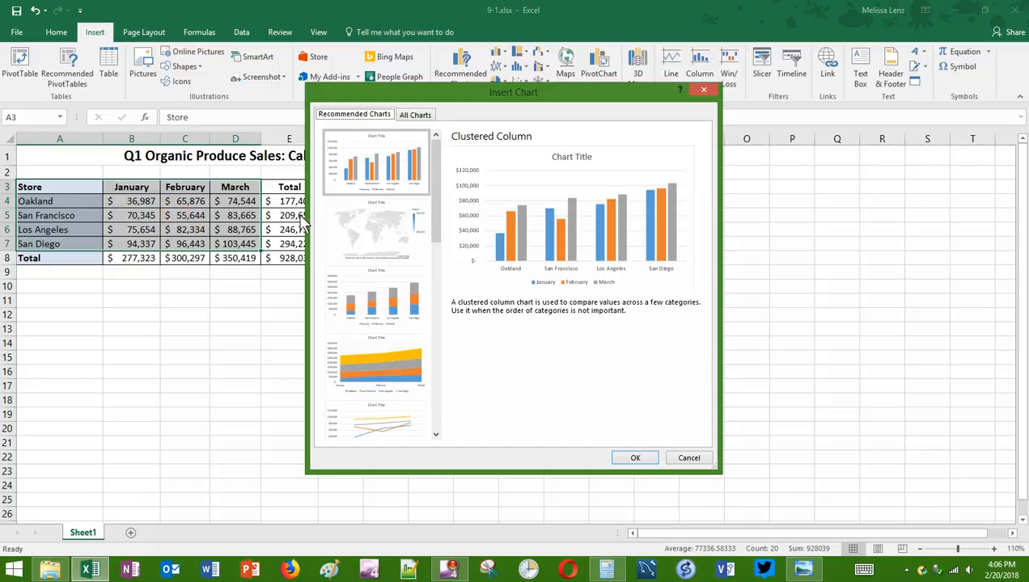
left_click(349, 168)
left_click(397, 172)
left_click(633, 460)
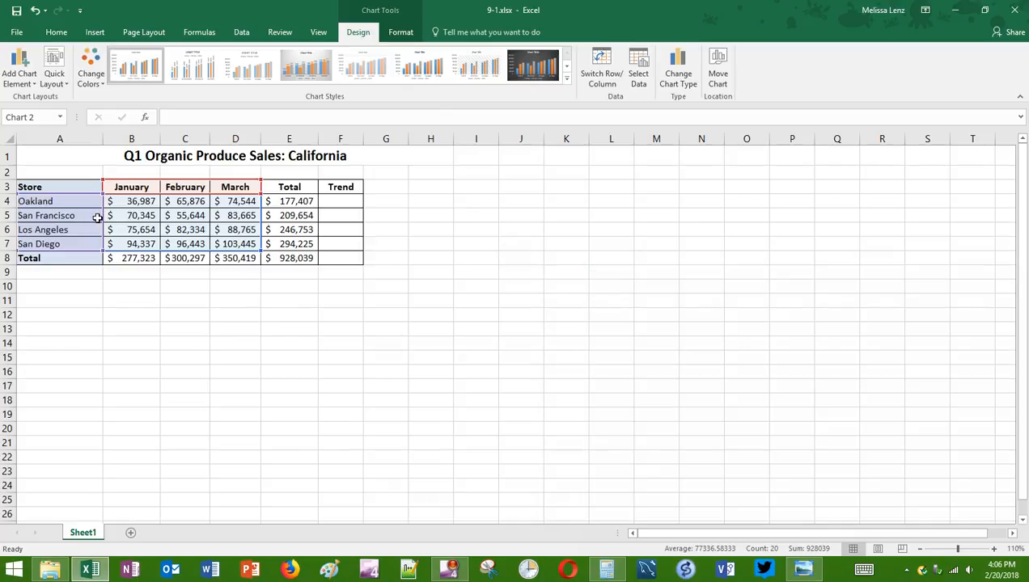
- Move the overlapping duplicate chart away from the one below the table and delete it
left_click(66, 191)
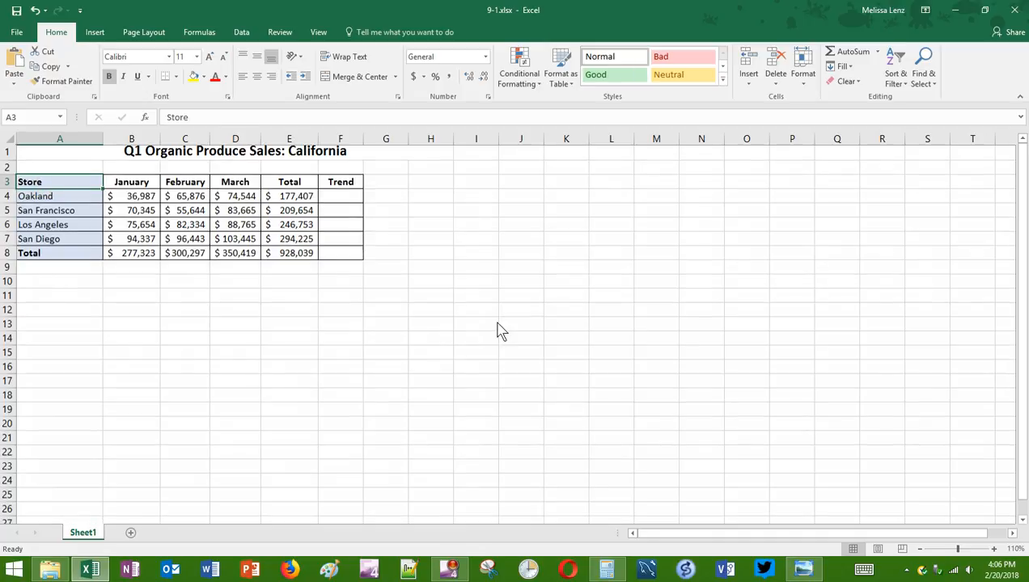
key("alt+F1")
scroll(497, 323, "up", 1)
left_click(544, 283)
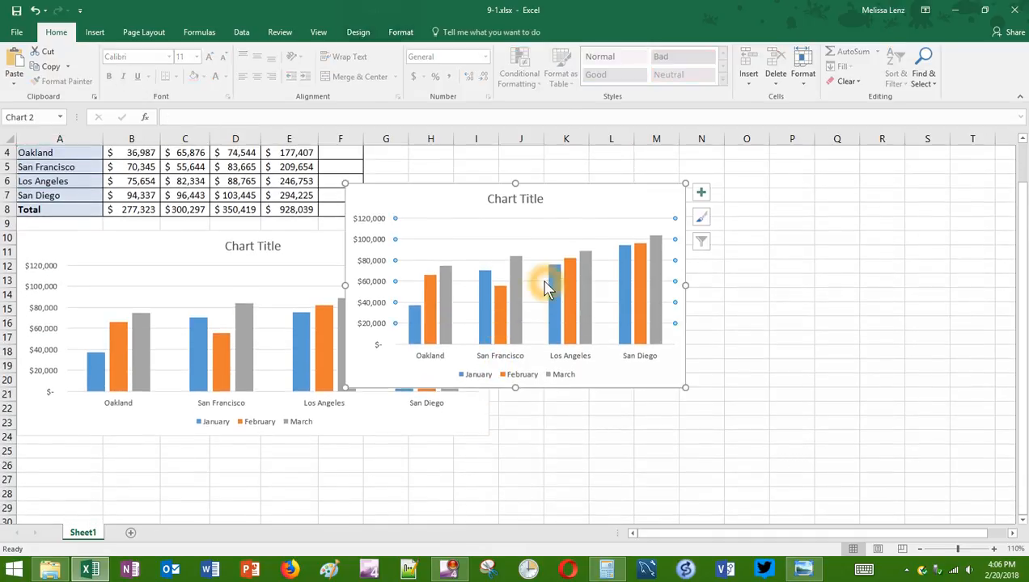
left_click(544, 284)
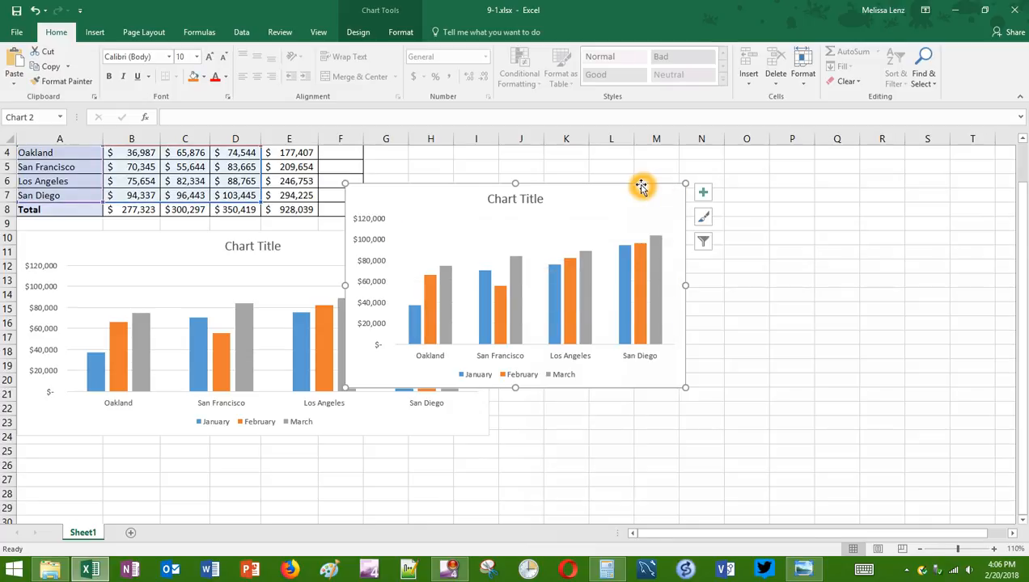
left_click_drag(646, 186, 881, 183)
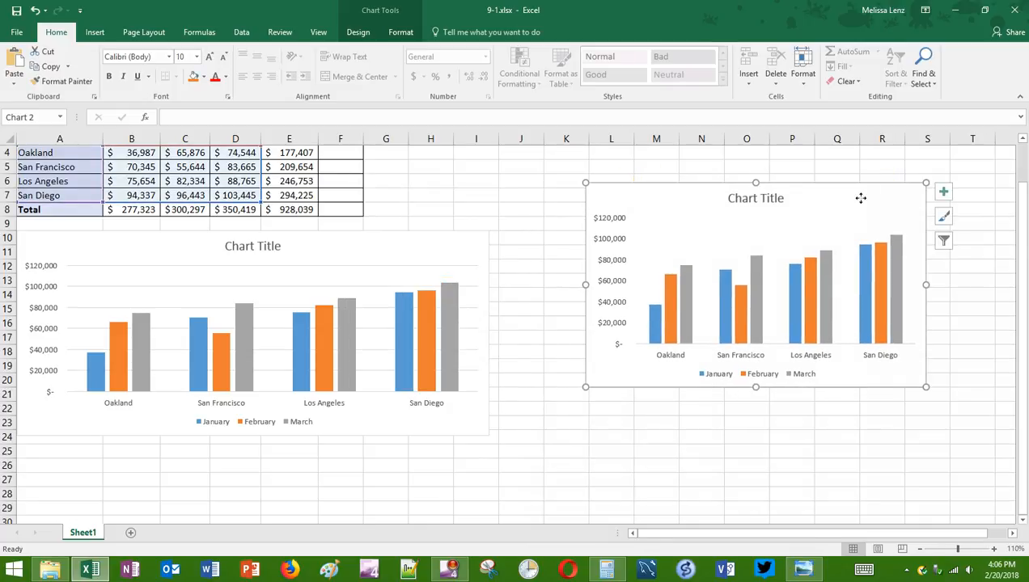
key("Escape")
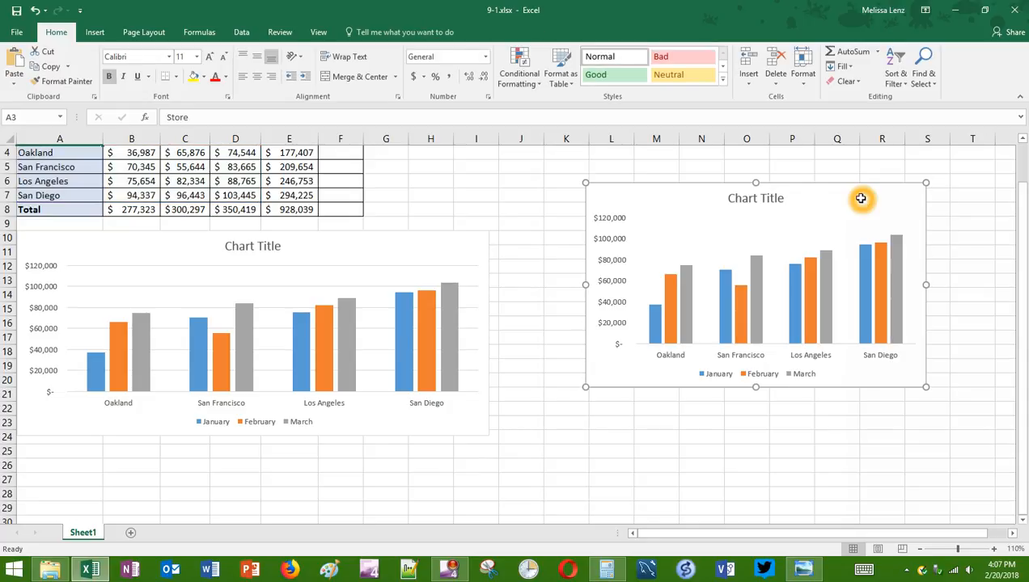
key("Delete")
right_click(861, 198)
key("Escape")
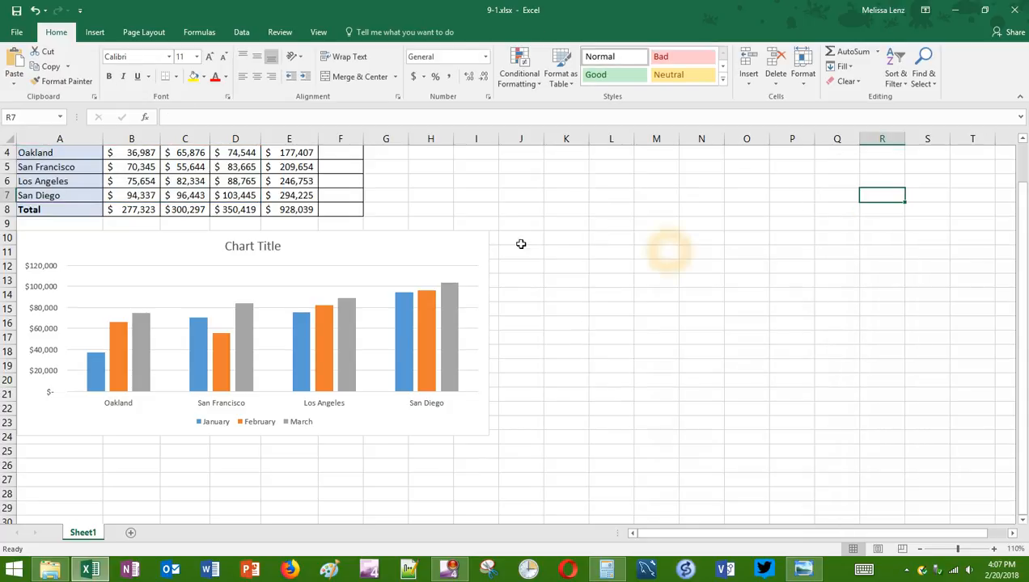
- Select the remaining chart and compare its store categories, month legend and columns with the source cells in the table
left_click(466, 255)
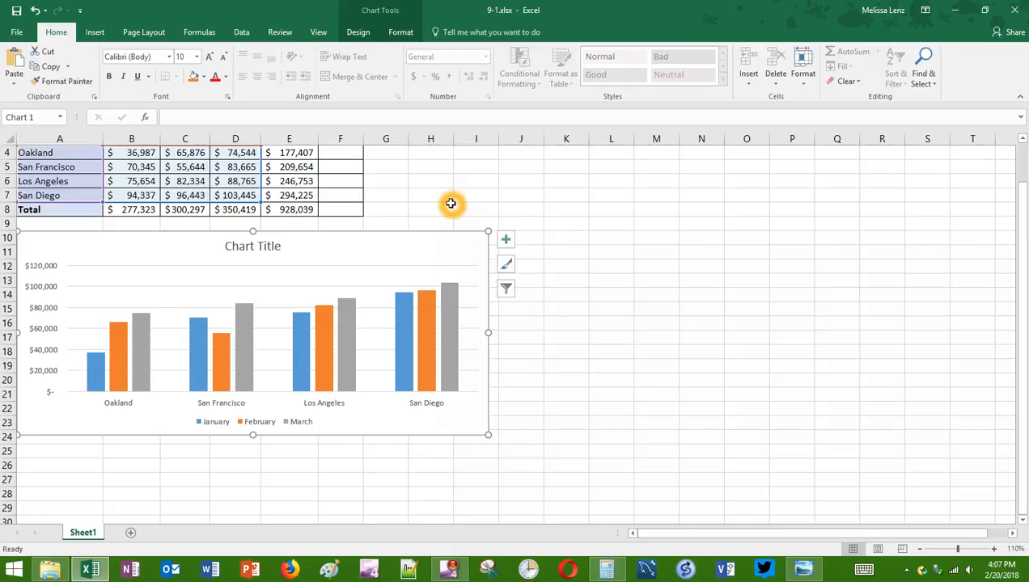
scroll(356, 257, "up", 1)
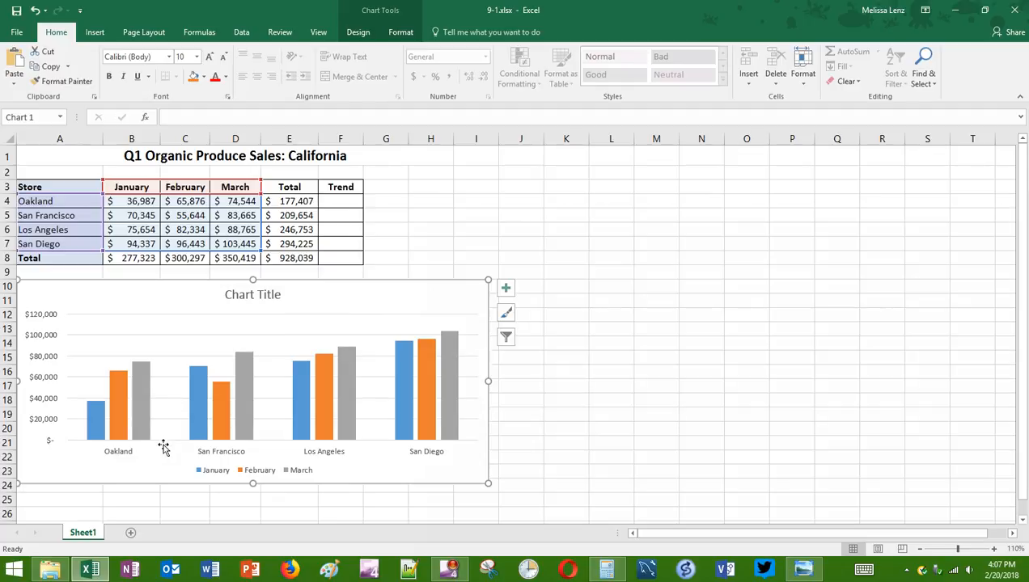
left_click(117, 451)
left_click(28, 207)
left_click(310, 478)
left_click_drag(250, 251, 235, 244)
mouse_move(444, 335)
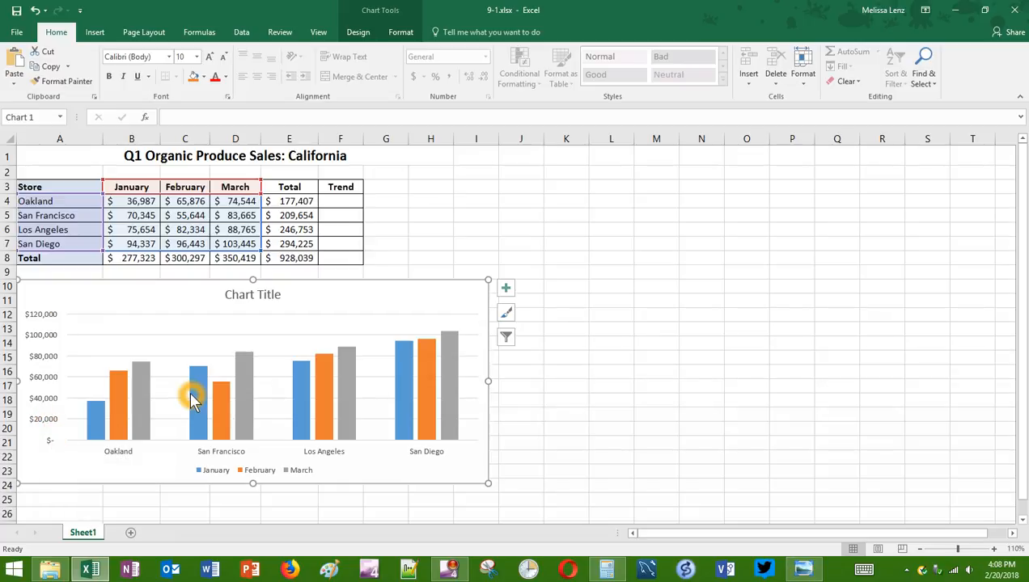
- Select the month headings B3:D3 together with the store rows A4:D7, leaving out the Store heading cell
left_click(501, 225)
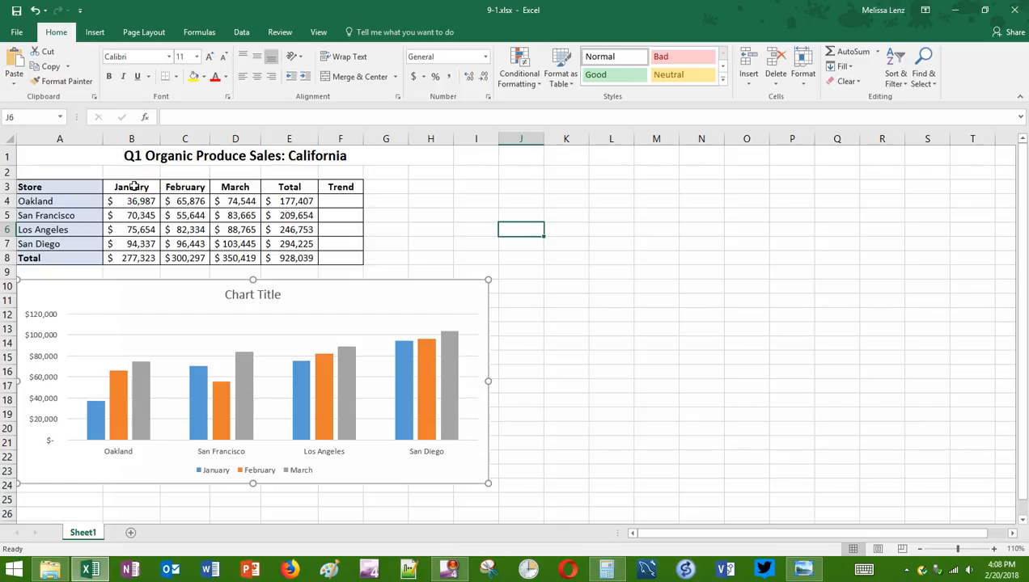
left_click_drag(135, 188, 236, 190)
left_click_drag(41, 200, 253, 243)
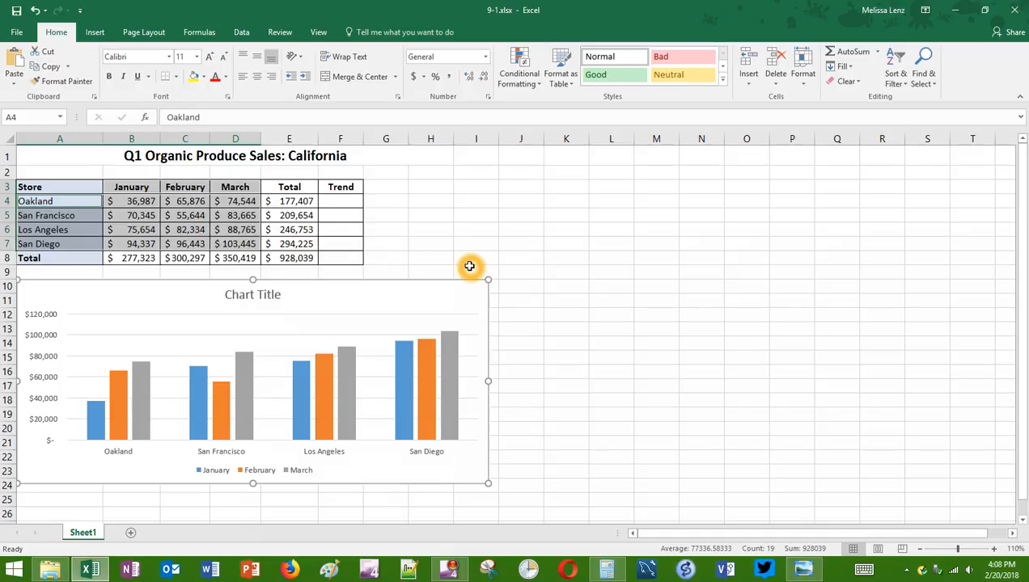
left_click(273, 258)
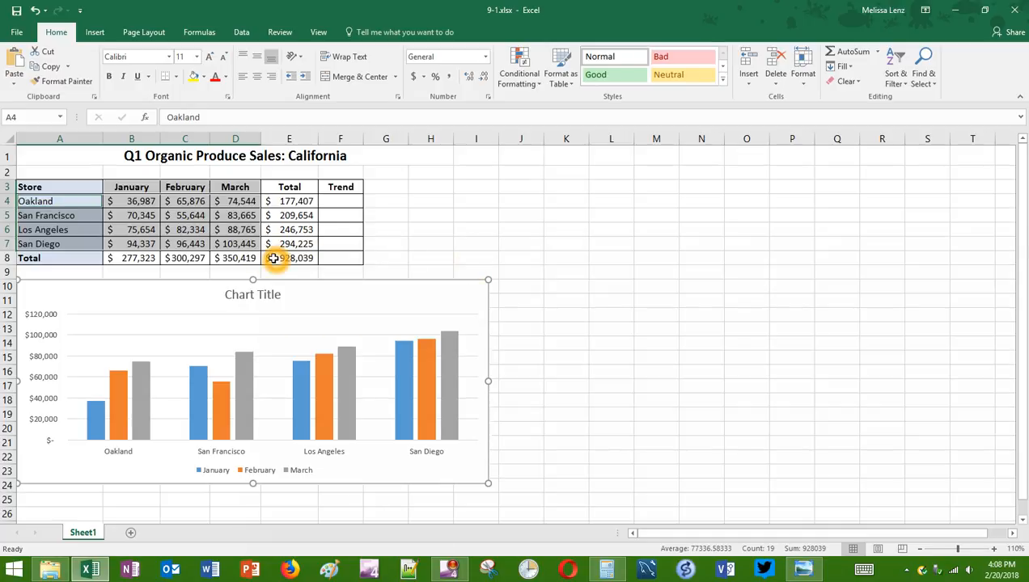
- Insert a Clustered Column chart from all available chart types, using the selection that omits the Store heading
left_click(98, 34)
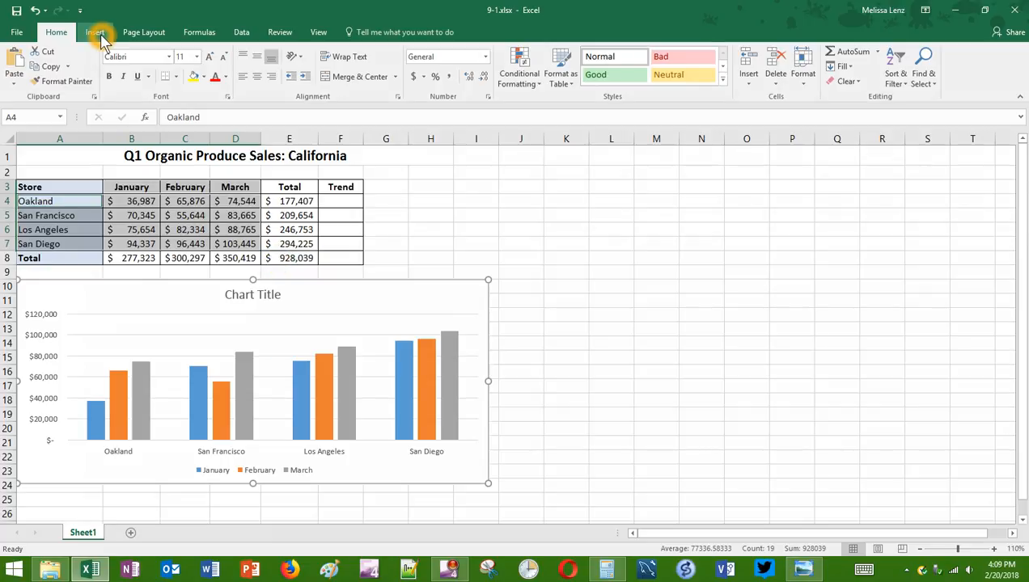
left_click(101, 36)
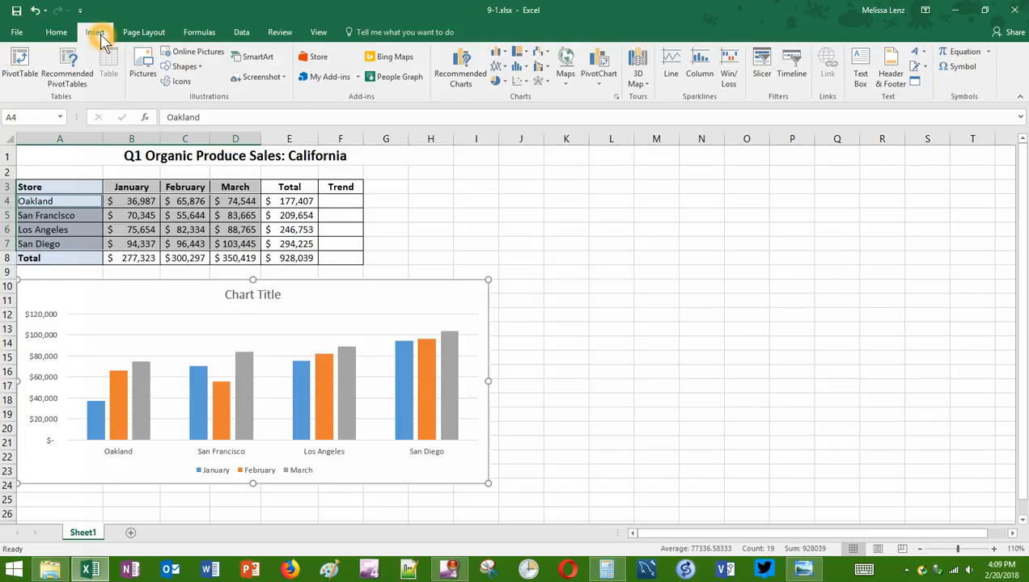
left_click(459, 79)
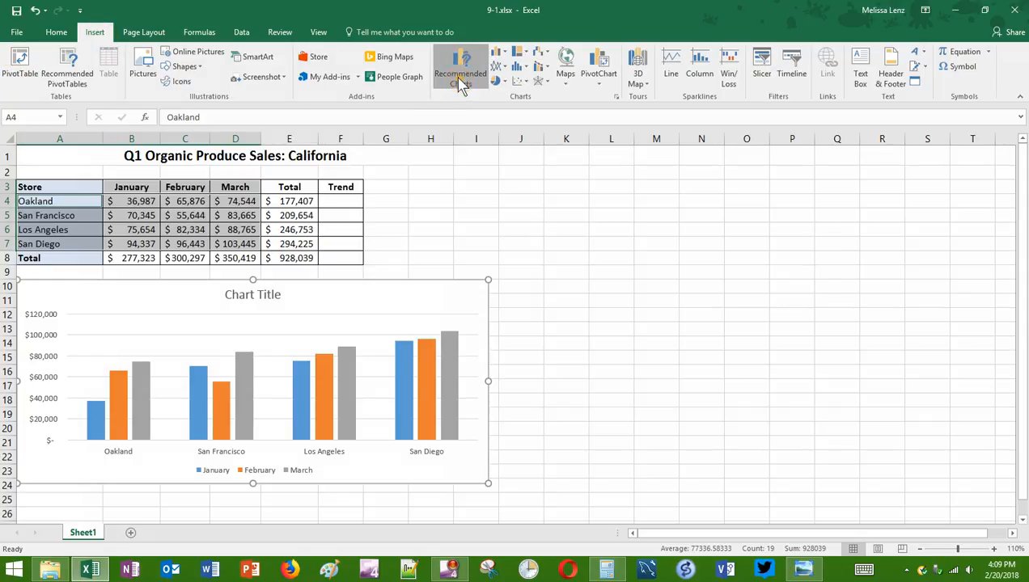
left_click(467, 220)
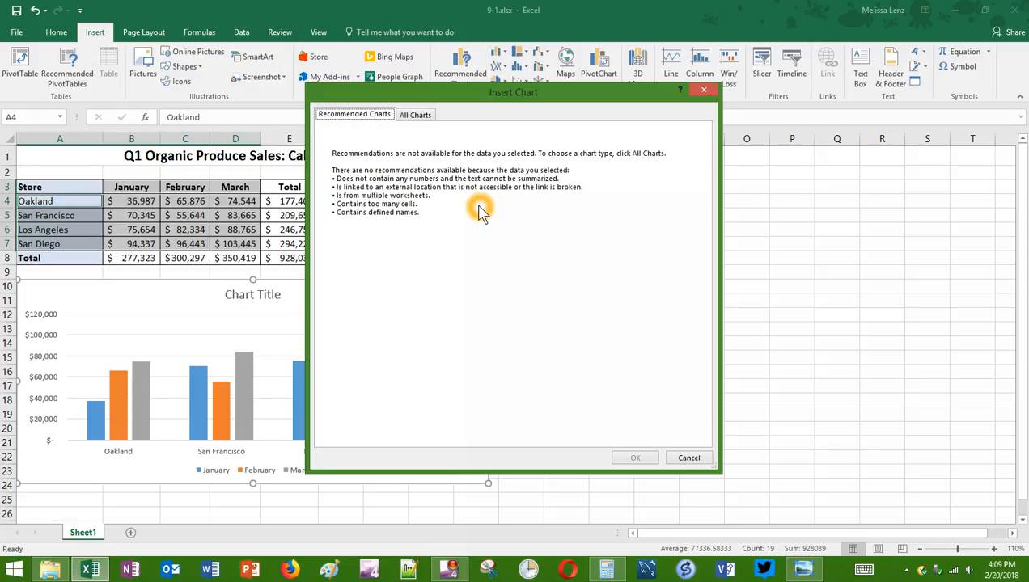
left_click(417, 115)
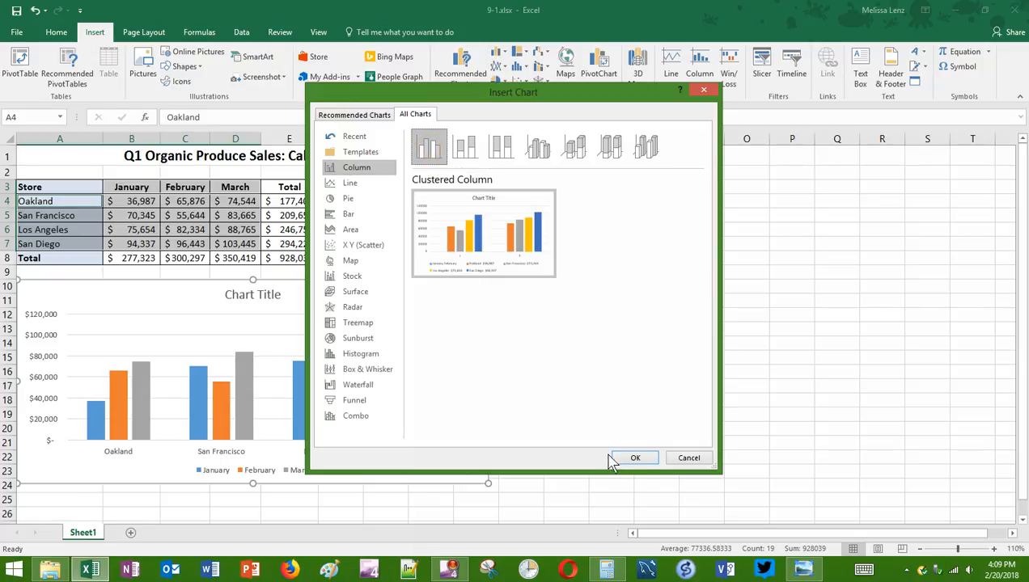
left_click(639, 458)
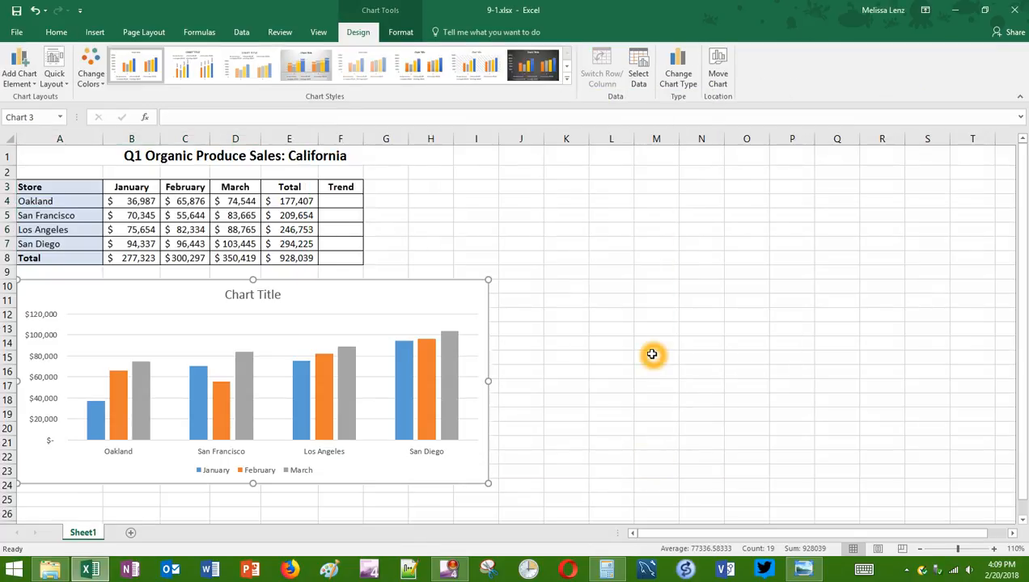
- Move the newly inserted chart off the original so that both charts sit side by side
scroll(587, 291, "down", 5)
scroll(585, 289, "up", 3)
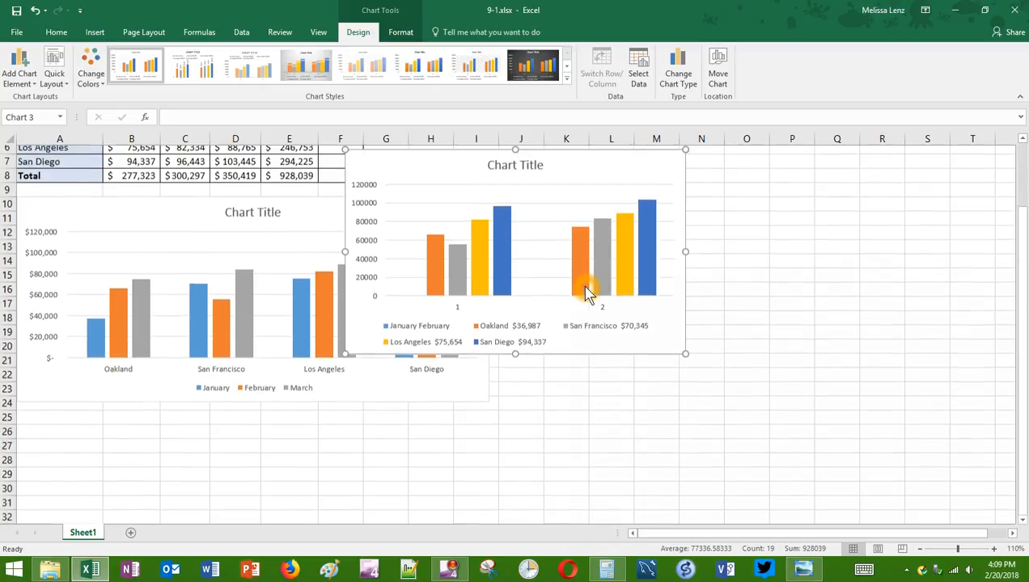
scroll(588, 291, "up", 2)
left_click_drag(574, 252, 726, 258)
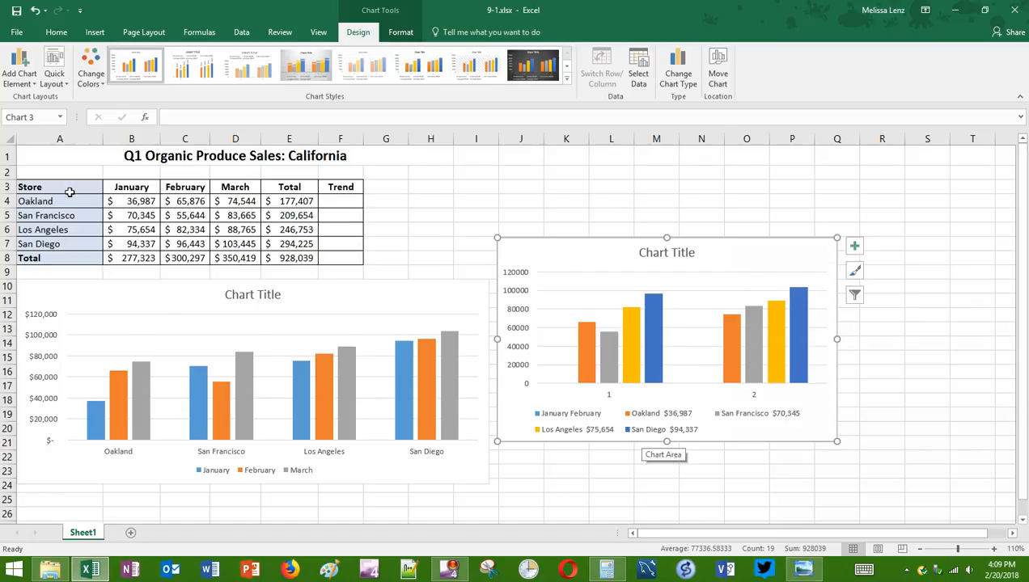
- Clear the Store heading from cell A3 and select the range A3:D7, including the empty corner cell
left_click(45, 187)
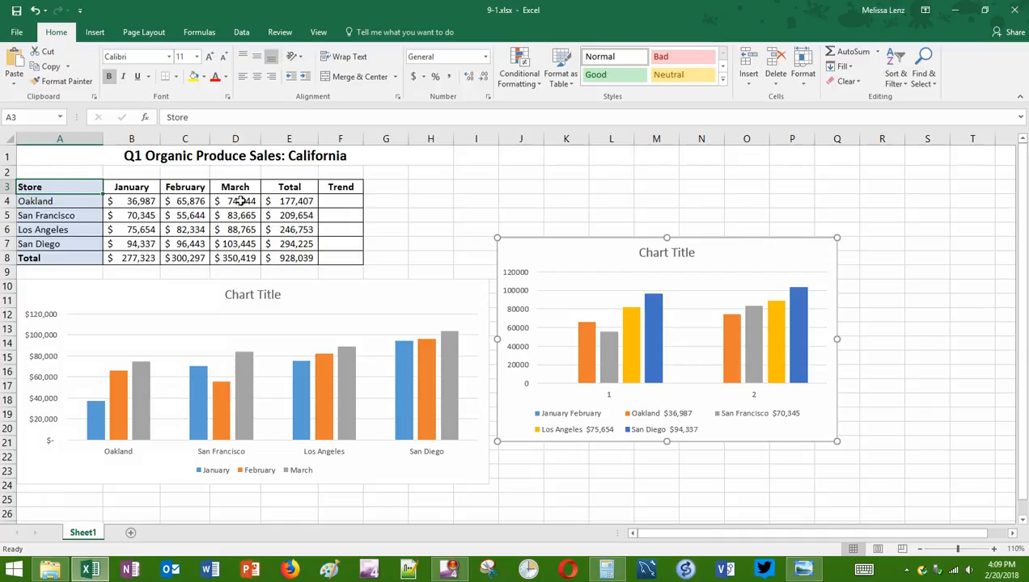
left_click(40, 184)
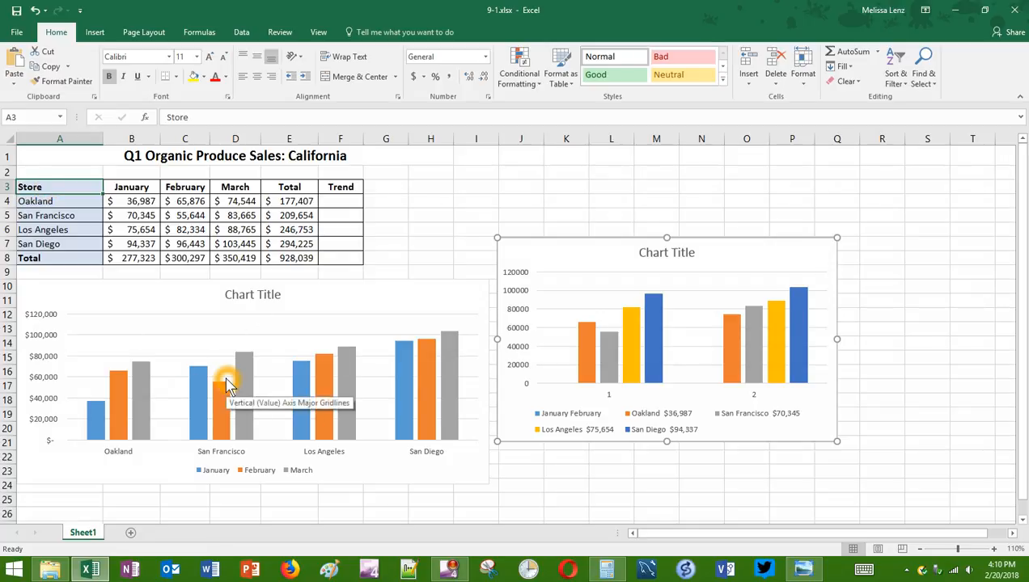
left_click(51, 186)
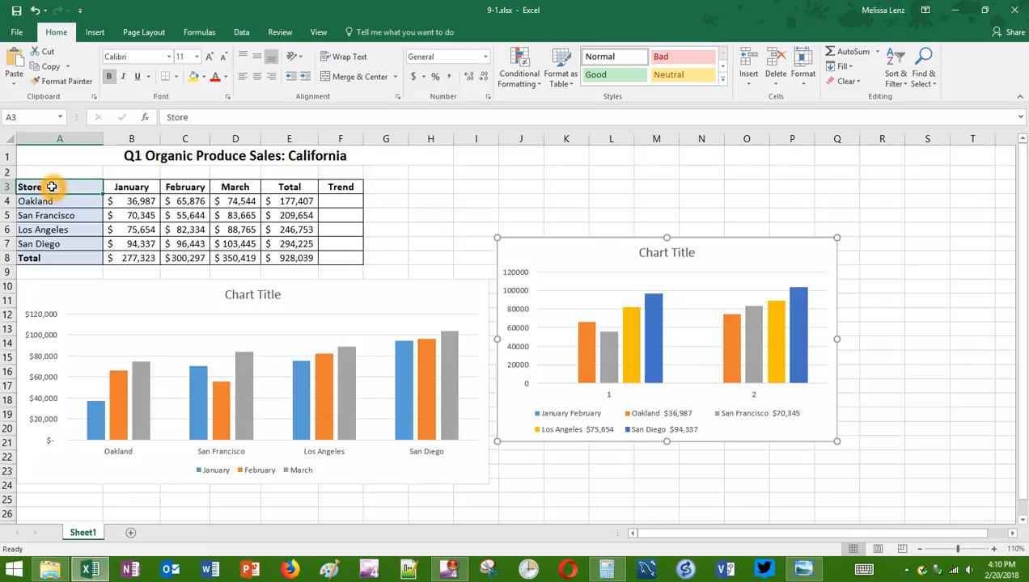
key("Delete")
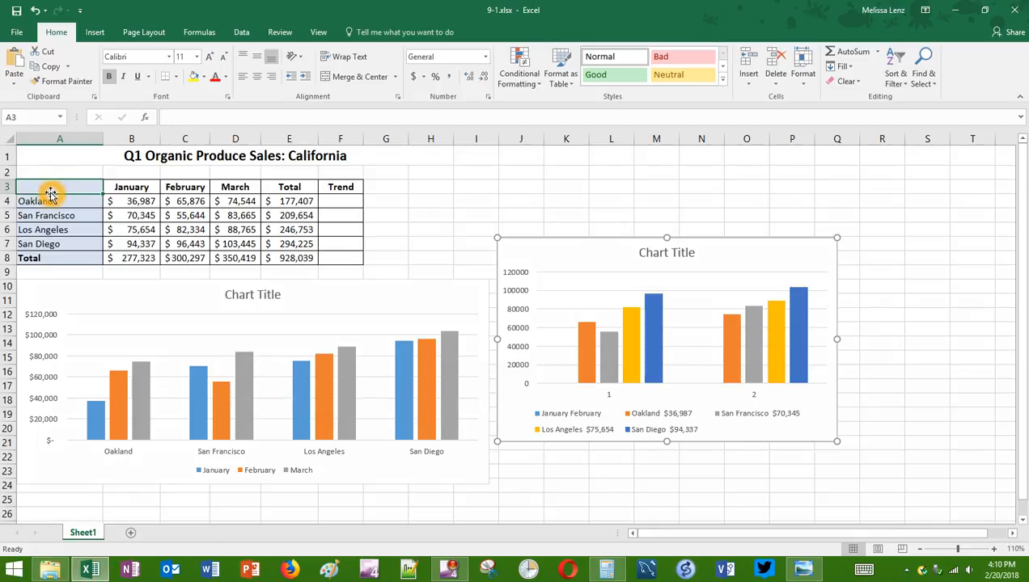
left_click_drag(41, 187, 217, 235)
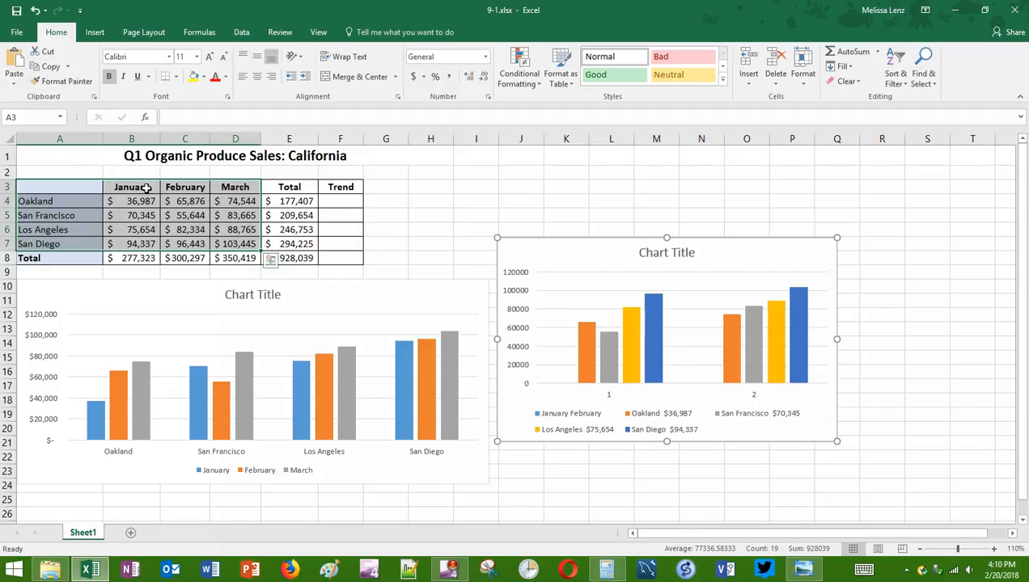
left_click(67, 187, "ctrl")
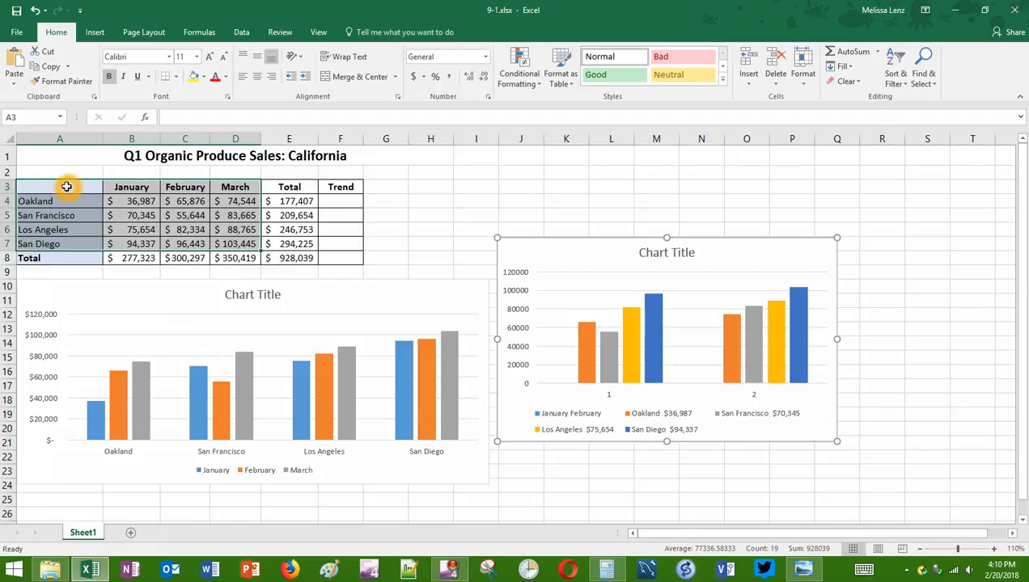
- Delete the incorrectly built chart beside the original column chart
left_click(546, 251)
key("Delete")
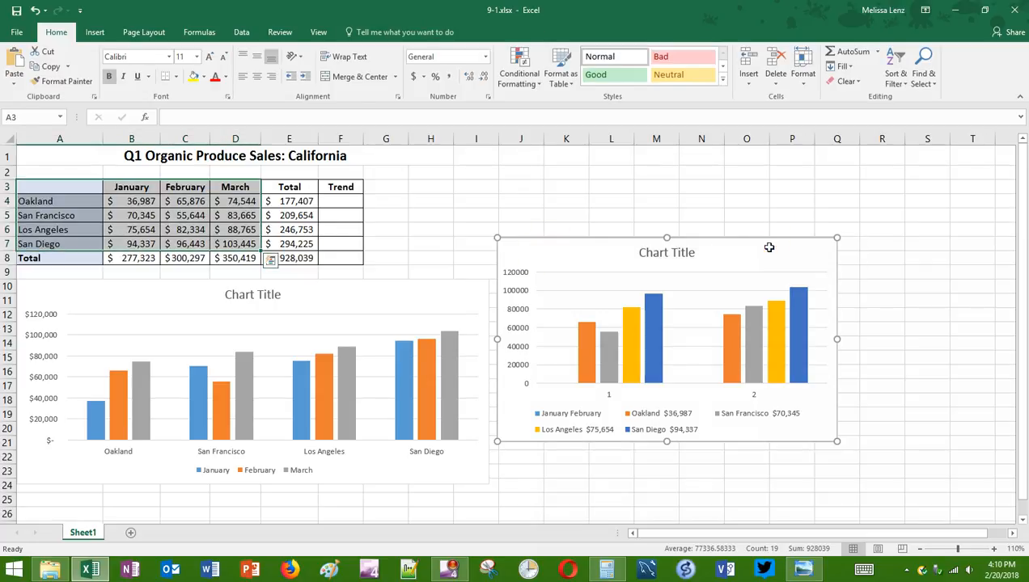
right_click(764, 245)
left_click(678, 253)
left_click(621, 242)
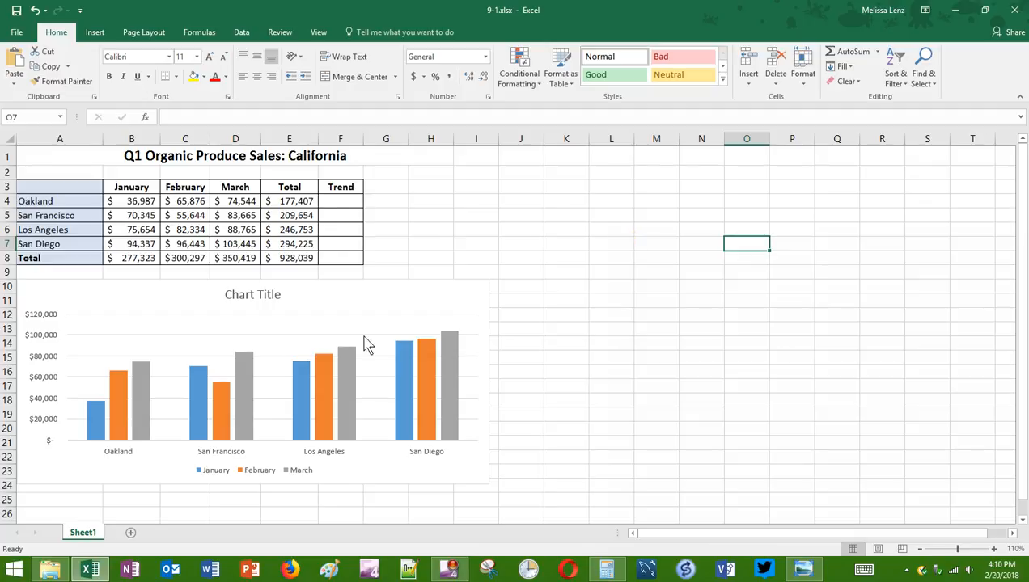
- Undo the clearing of cell A3 to restore the Store heading in the sales table
left_click(415, 303)
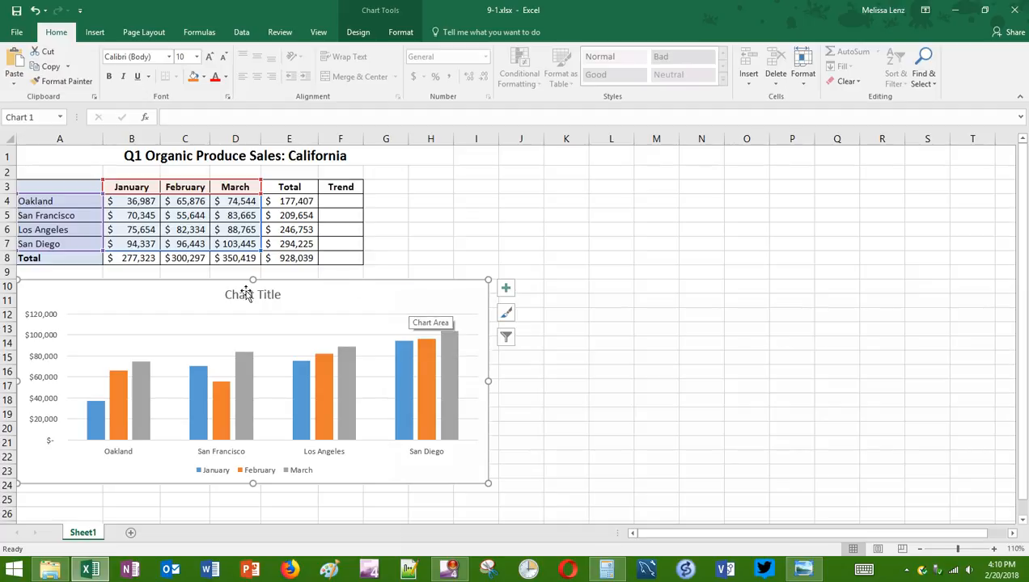
left_click_drag(100, 180, 156, 232)
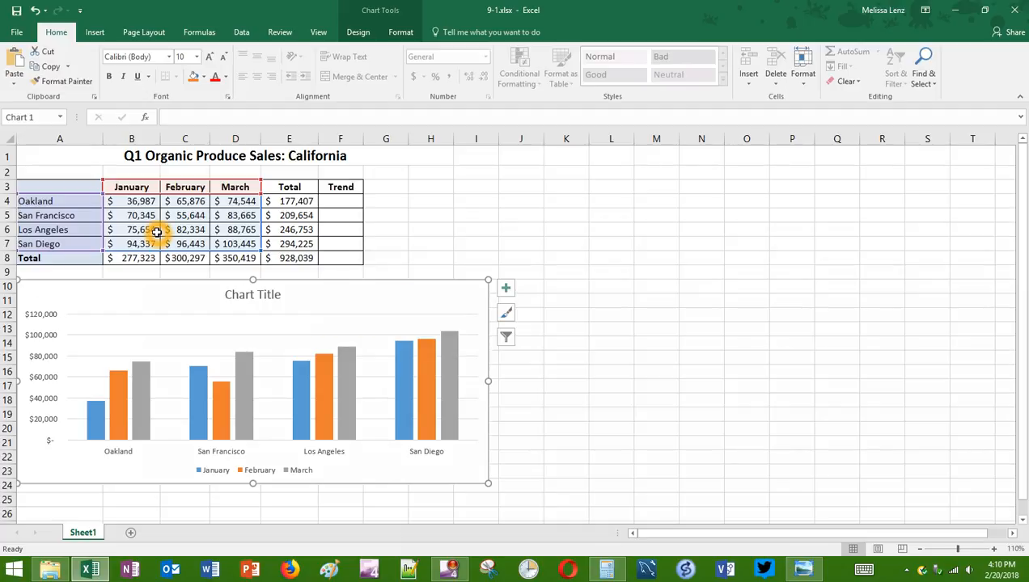
left_click(35, 11)
left_click(34, 10)
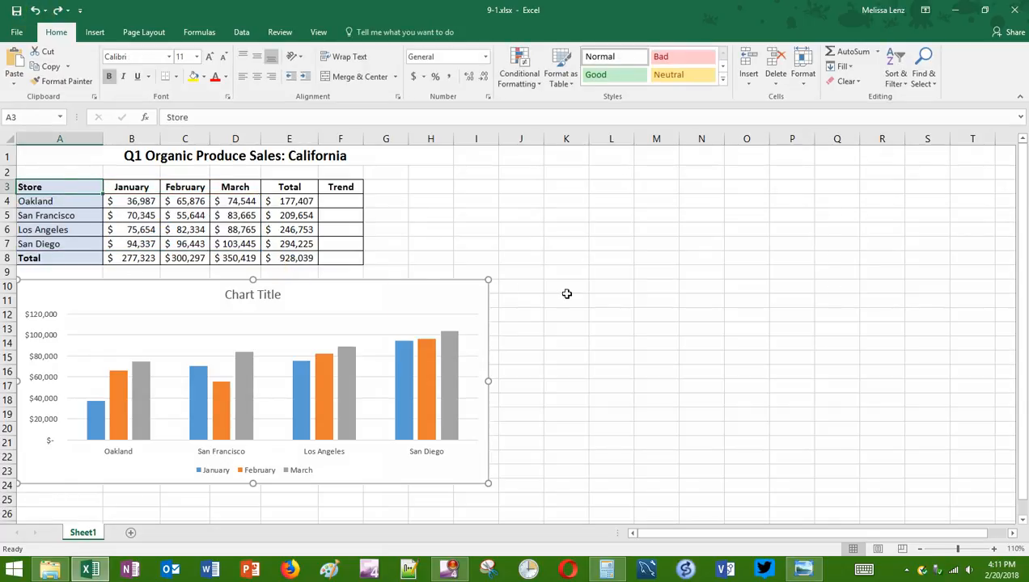
left_click(611, 299)
left_click(32, 299)
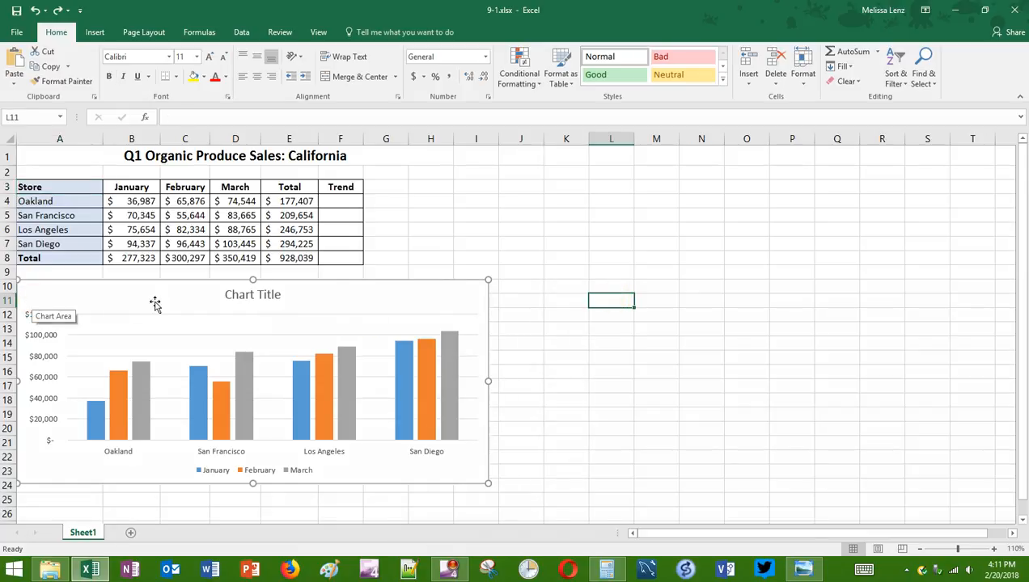
left_click(337, 327)
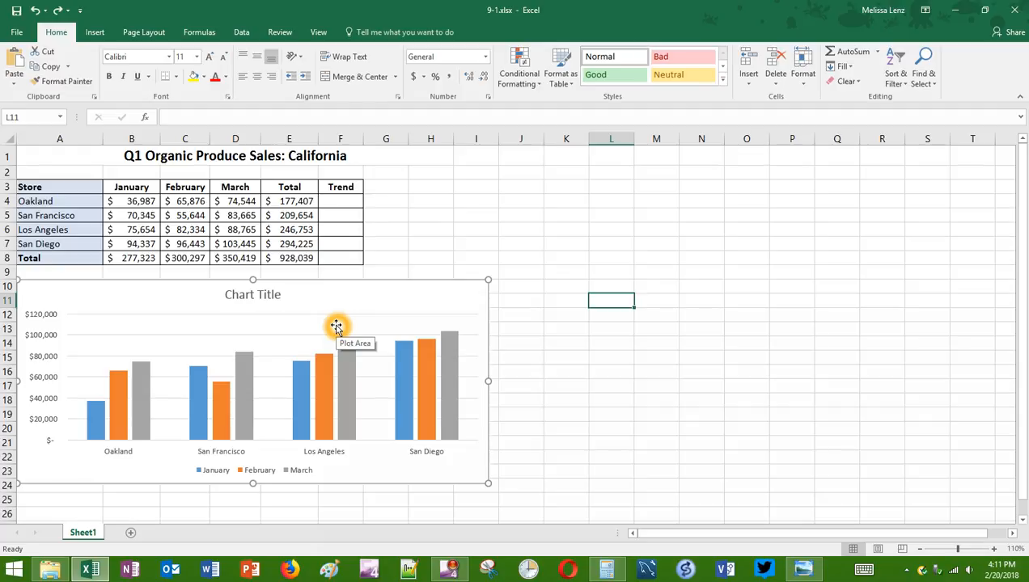
- Delete the reappeared extra chart beside the original column chart
key("alt+F1")
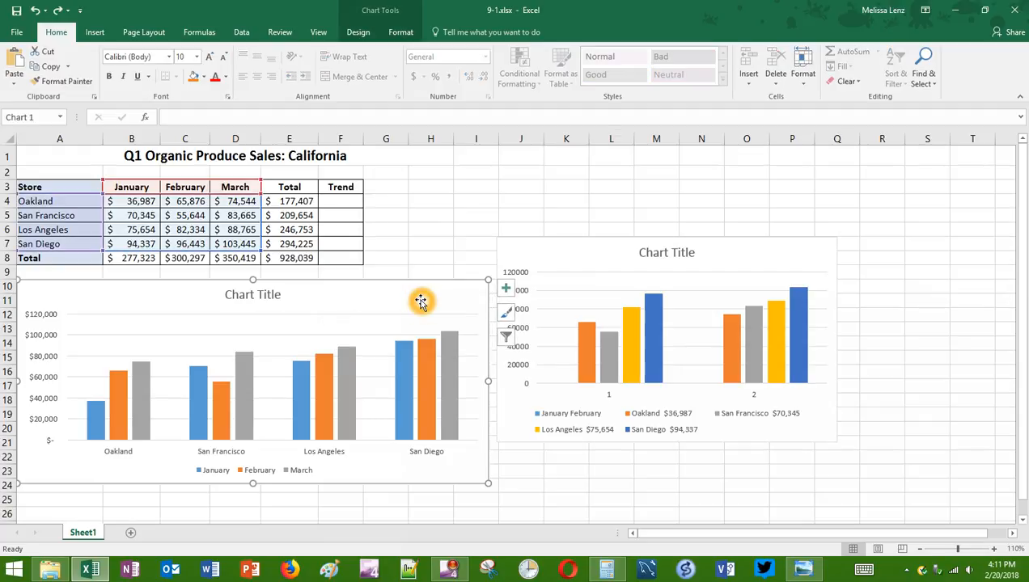
left_click(775, 256)
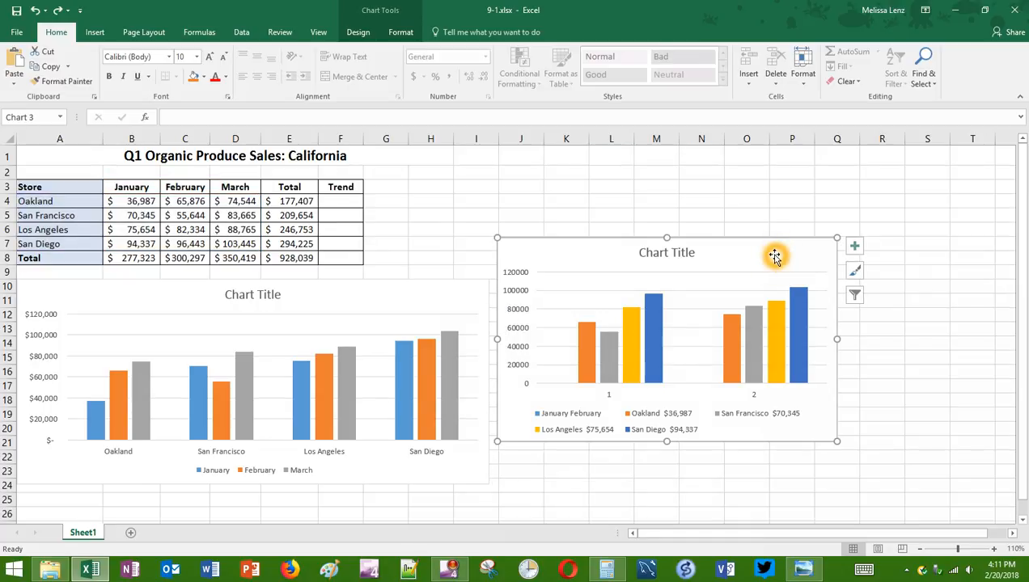
key("Delete")
right_click(775, 255)
- Select the original column chart and look over its Format and Design tools
left_click(416, 317)
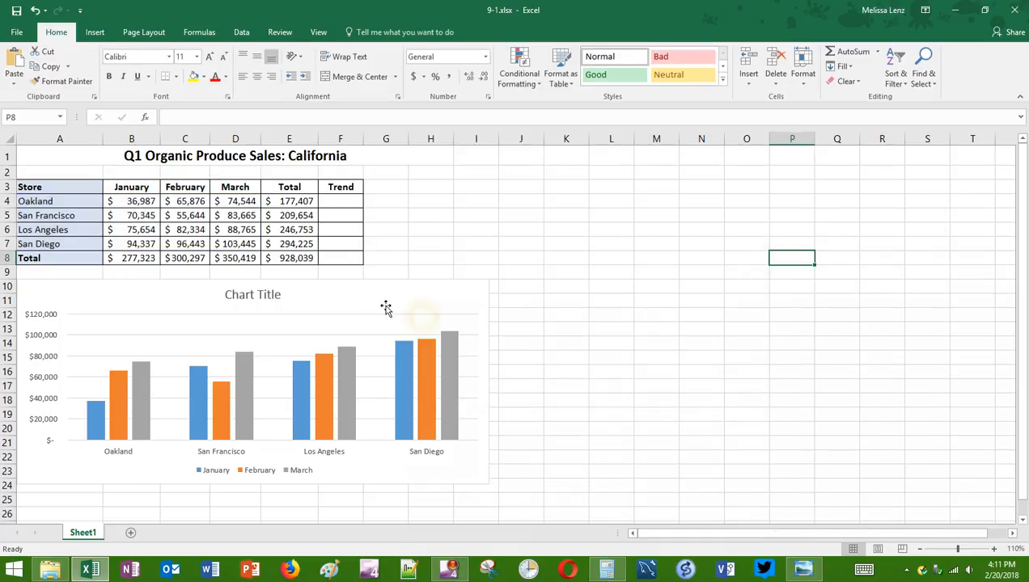
left_click(306, 324)
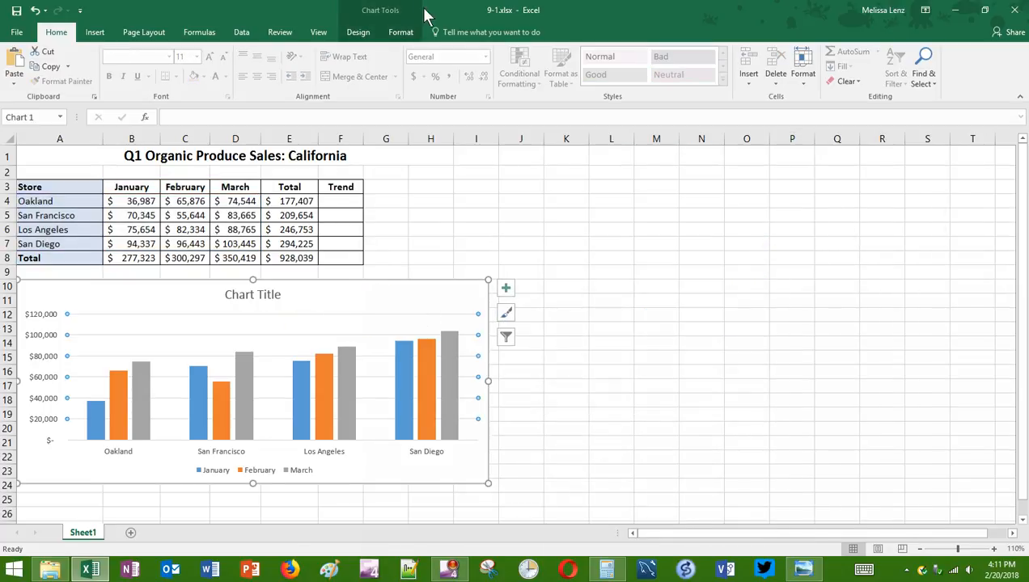
left_click(319, 330)
left_click(362, 34)
left_click(401, 35)
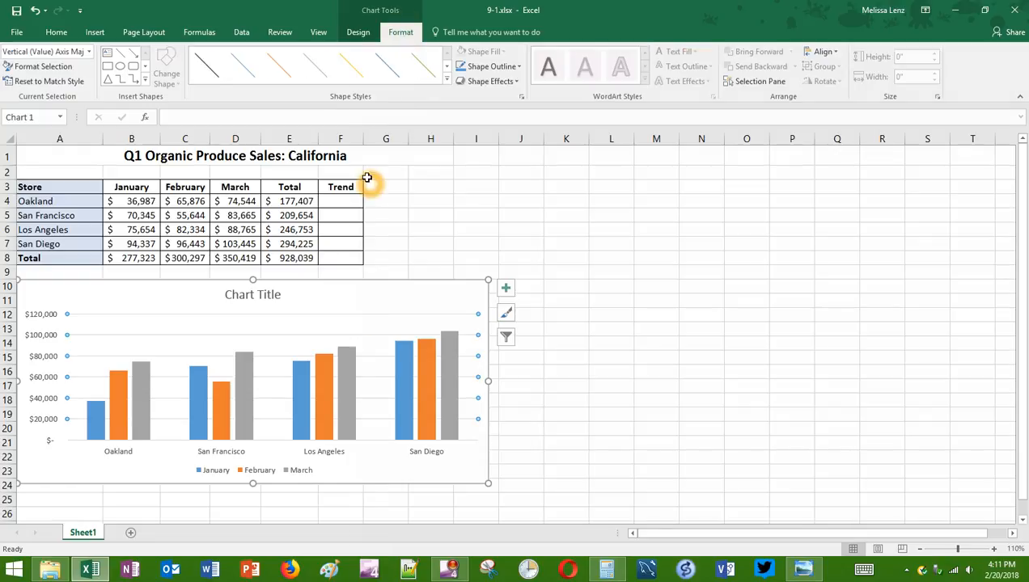
left_click(365, 37)
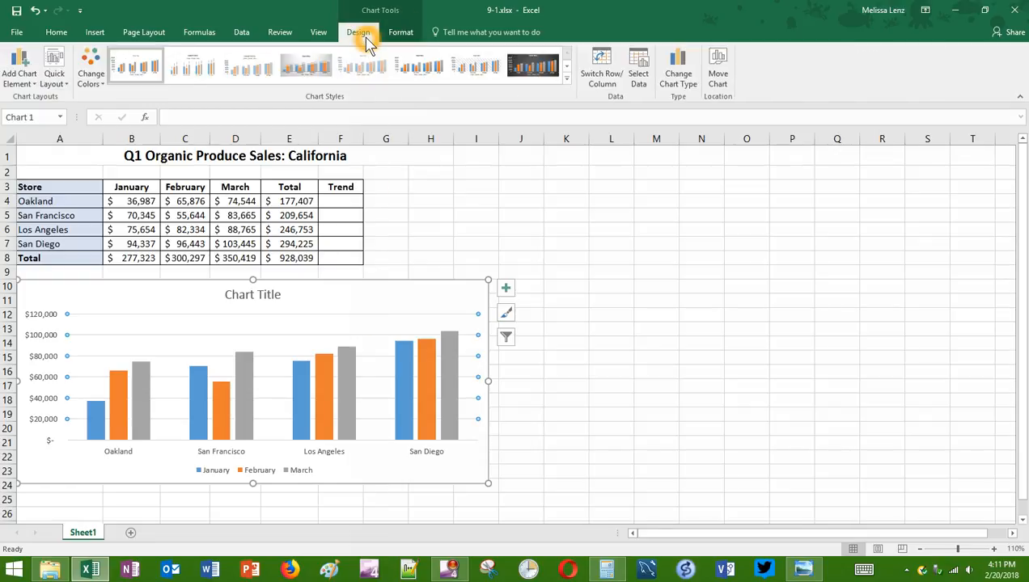
left_click(341, 324)
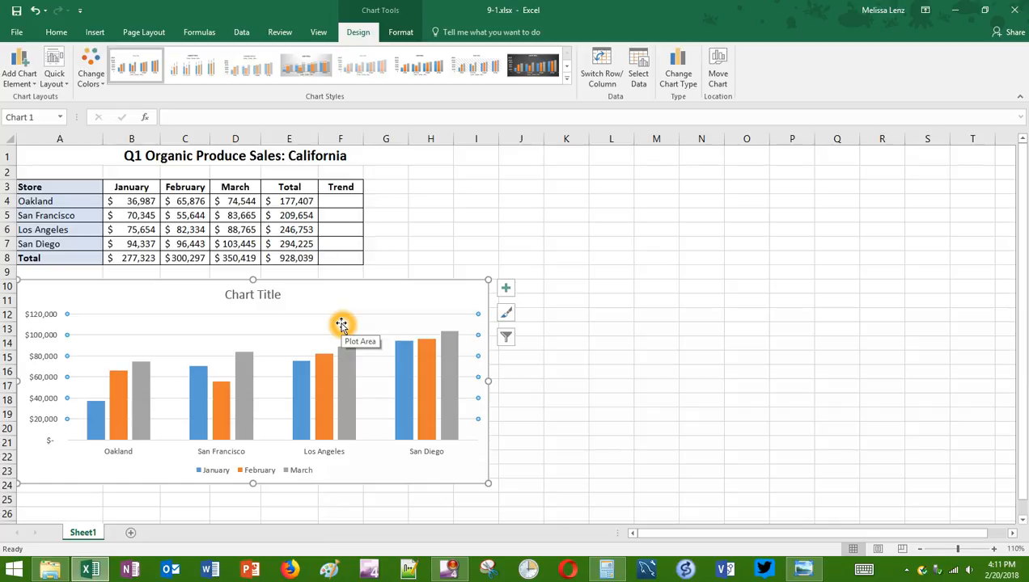
- Change the chart type to Line and dismiss the CCleaner update notification
left_click(691, 82)
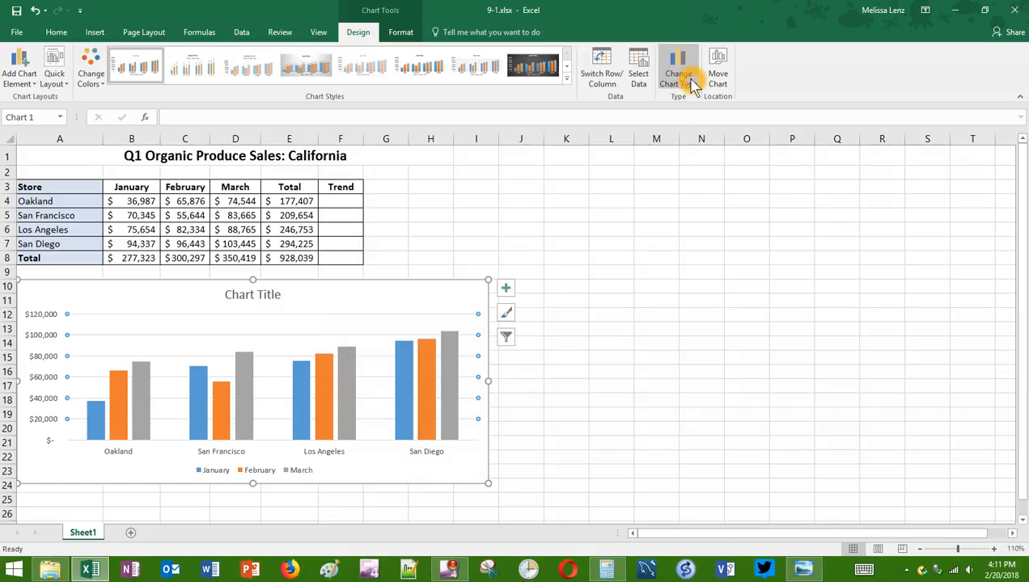
left_click(693, 84)
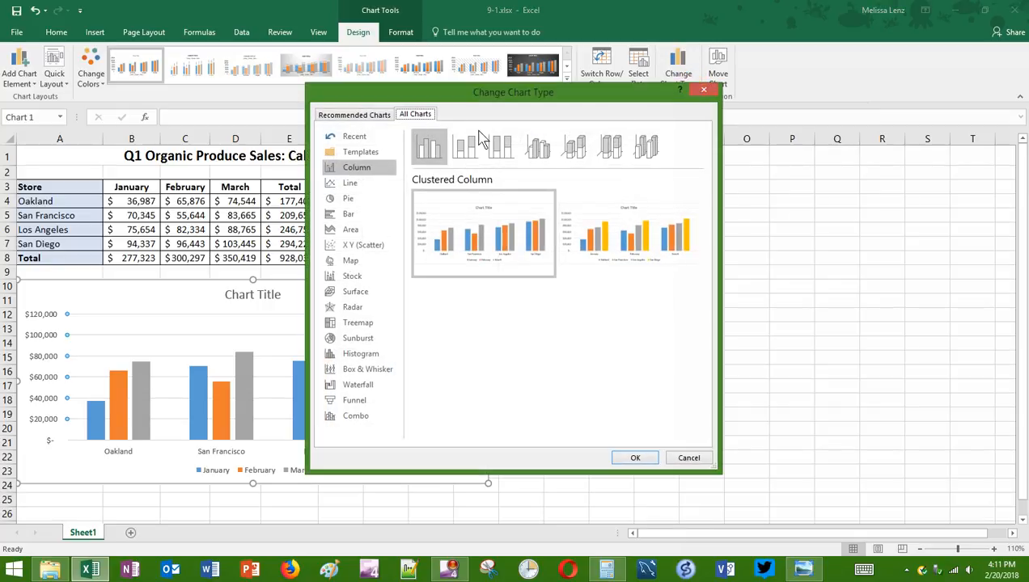
left_click(541, 151)
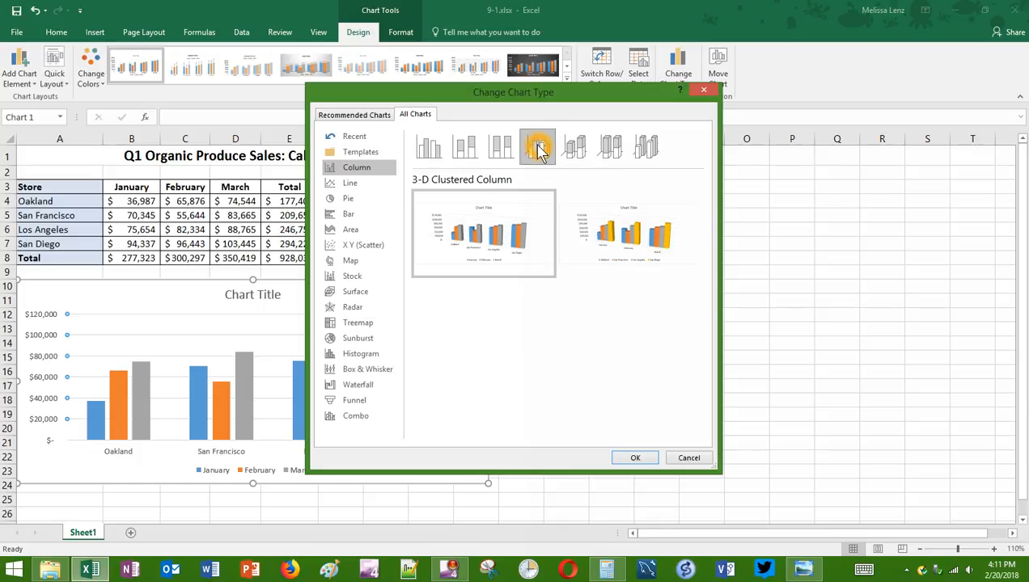
left_click(348, 185)
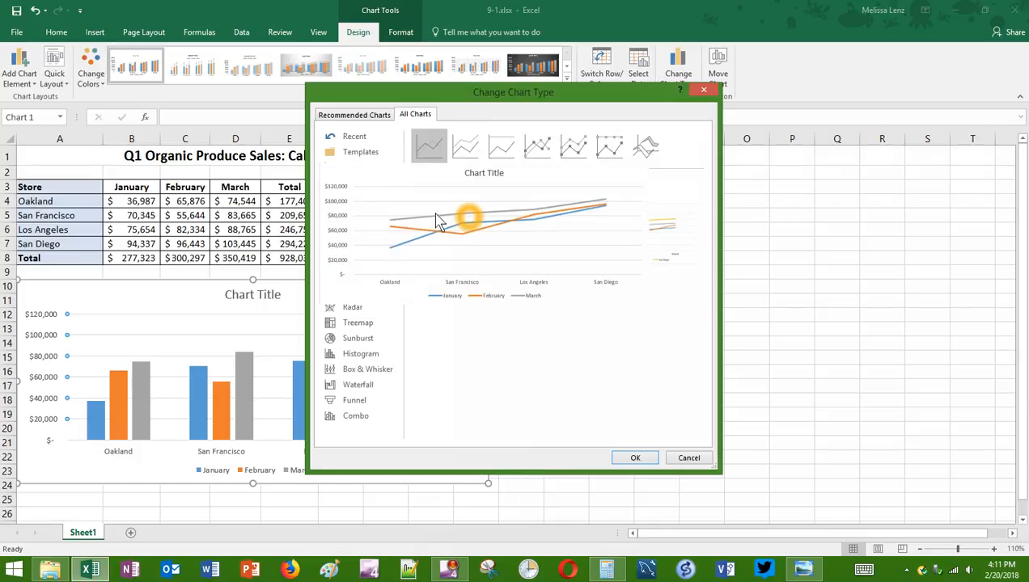
mouse_move(477, 234)
left_click(636, 458)
left_click(126, 415)
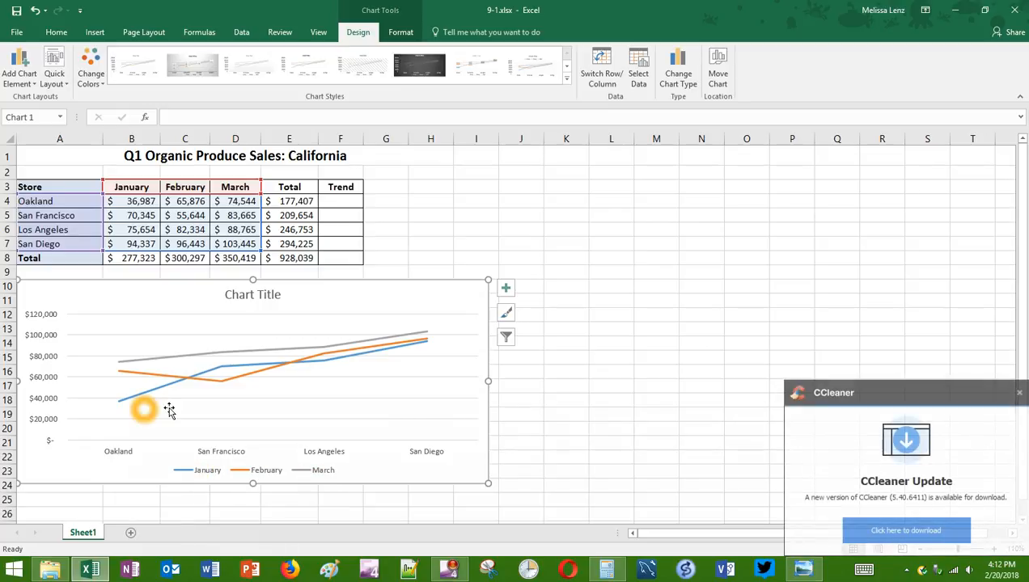
left_click(1018, 392)
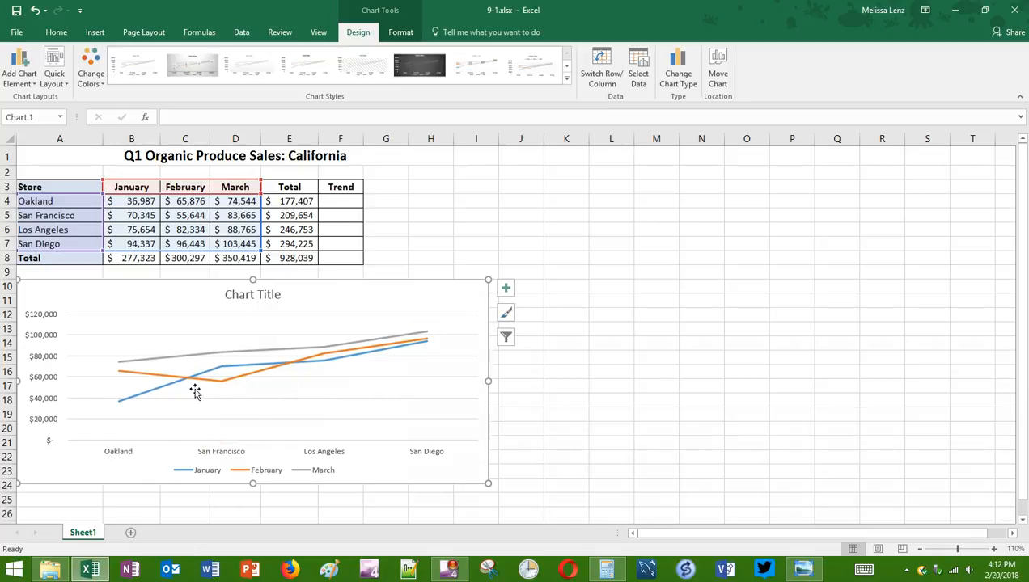
mouse_move(408, 342)
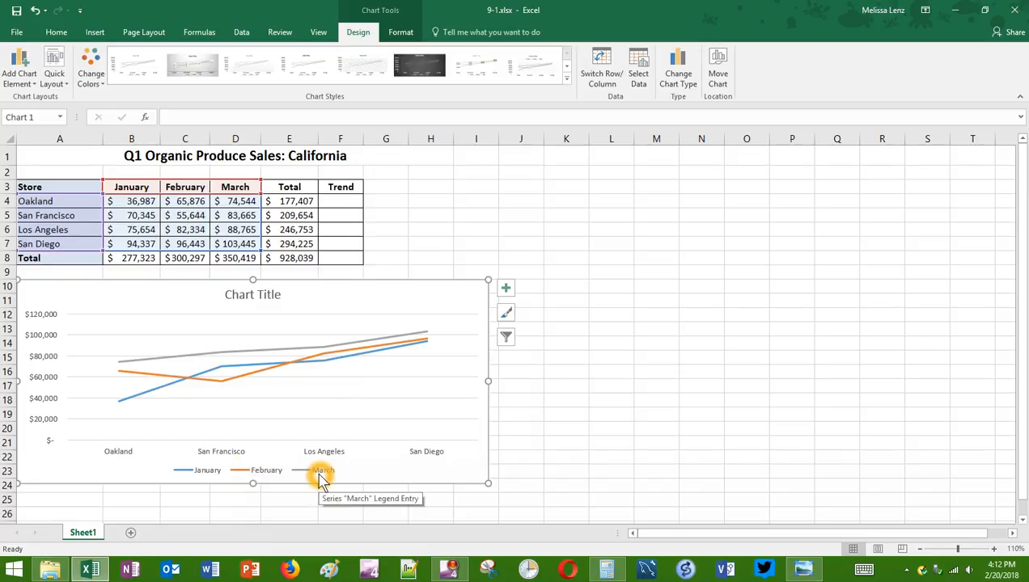
- Change the line chart to a 3-D Clustered Column chart
left_click(685, 79)
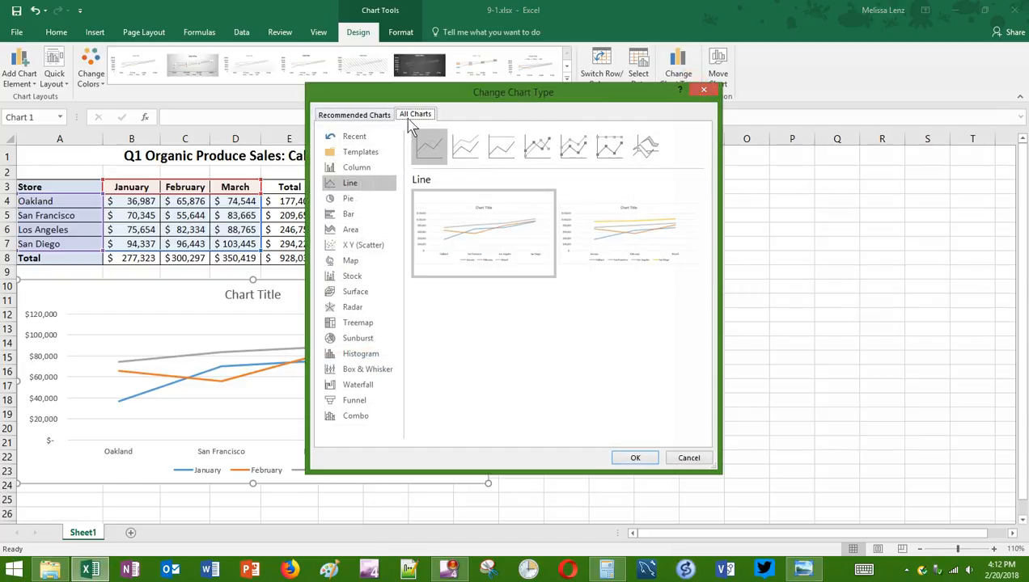
left_click(356, 167)
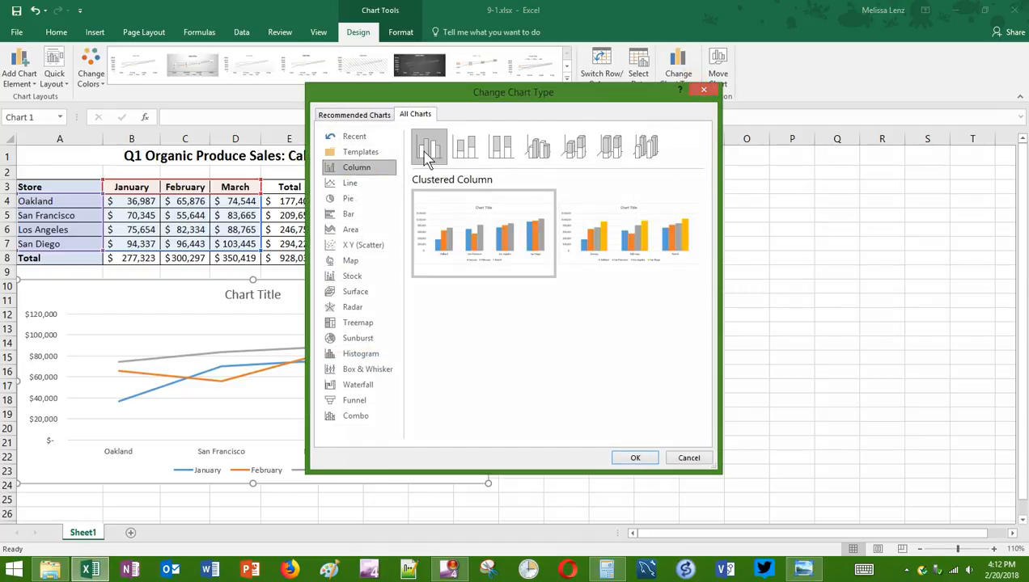
left_click(537, 155)
left_click(634, 458)
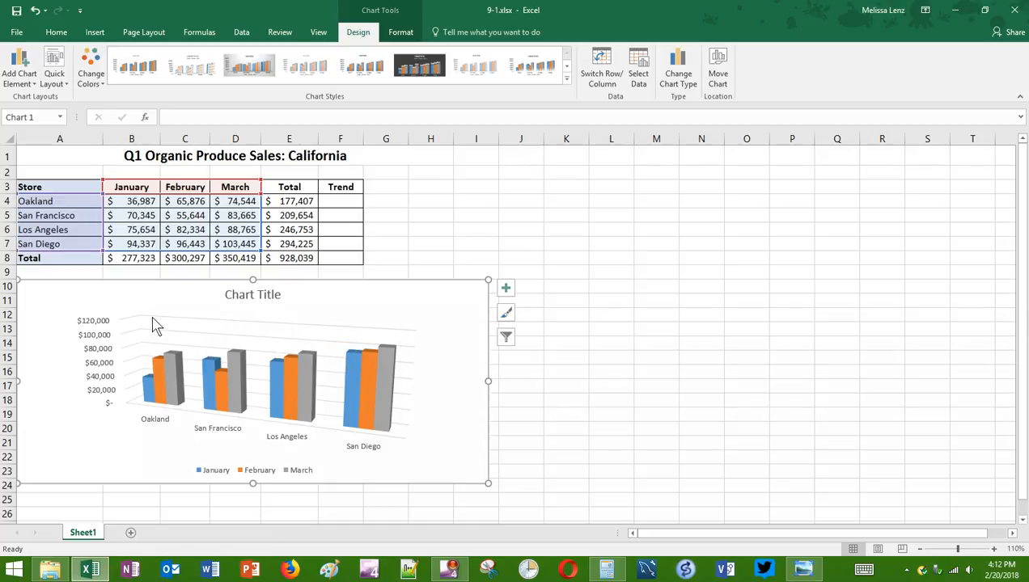
- Examine closely how the 3-D columns line up with the gridlines and the vertical axis values, especially for Oakland
left_click(994, 550)
left_click(994, 550)
left_click(994, 550)
left_click(994, 550)
left_click(994, 550)
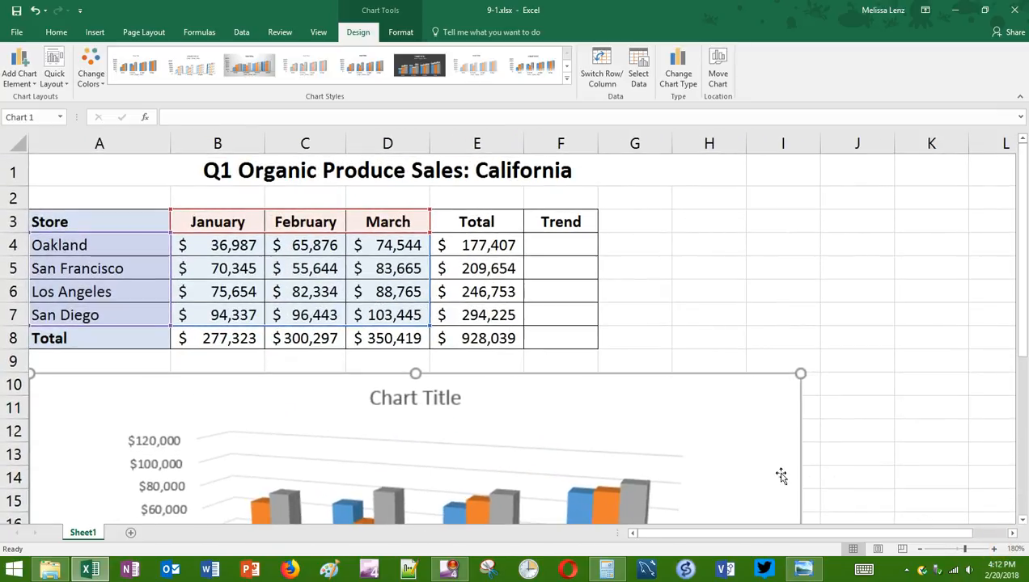
scroll(615, 440, "down", 3)
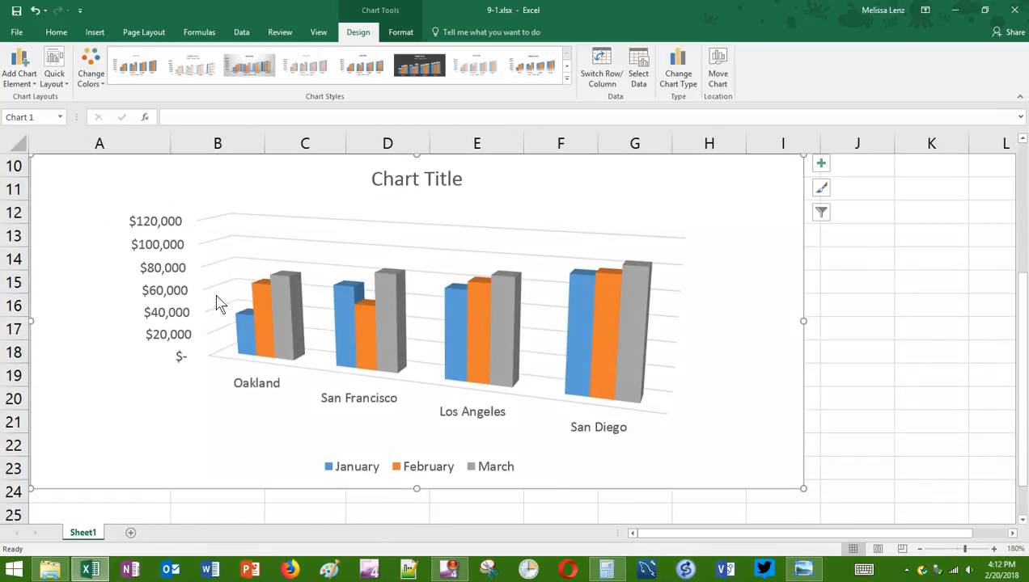
left_click(200, 220)
left_click(208, 346)
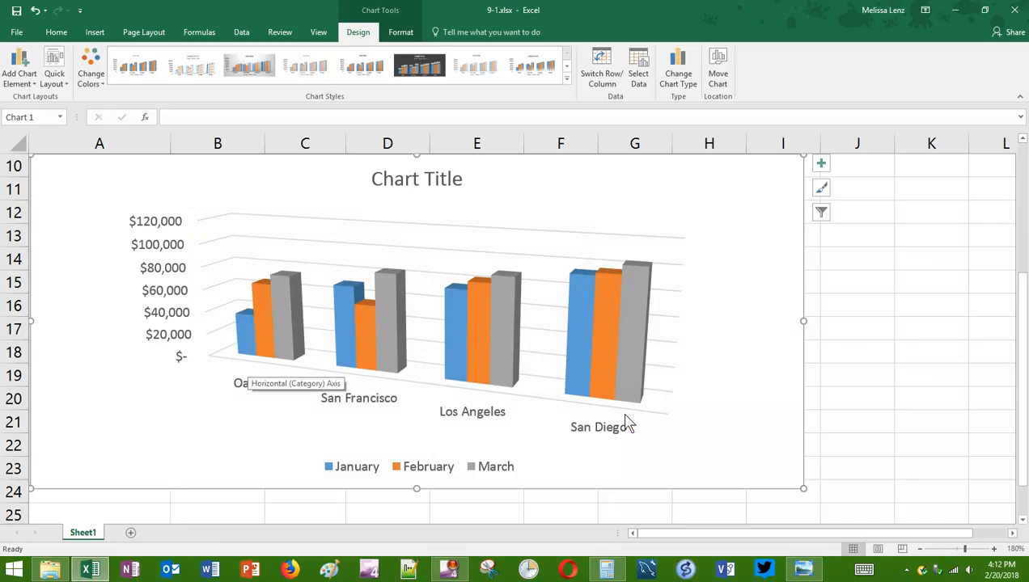
left_click(229, 223)
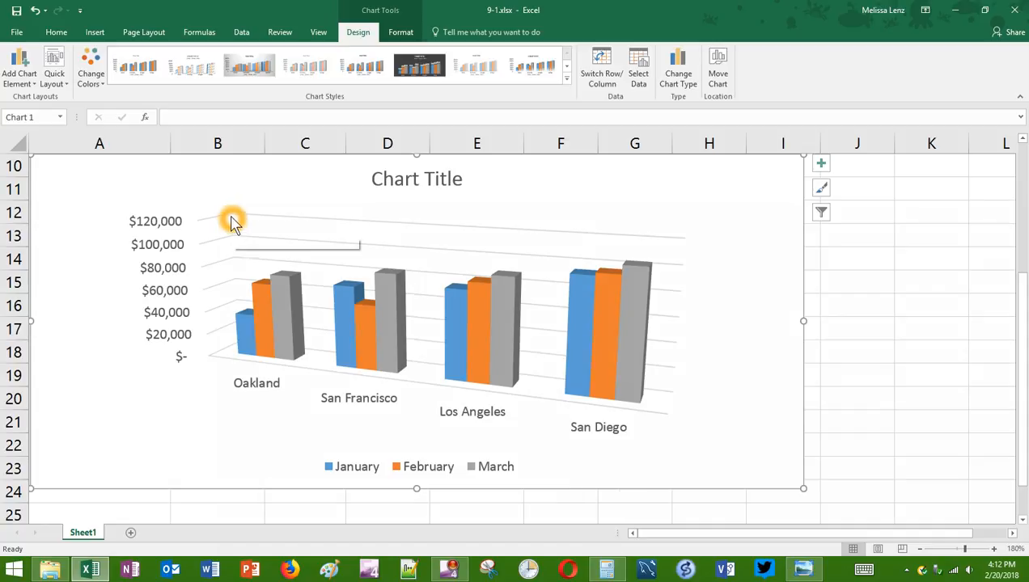
left_click(232, 244)
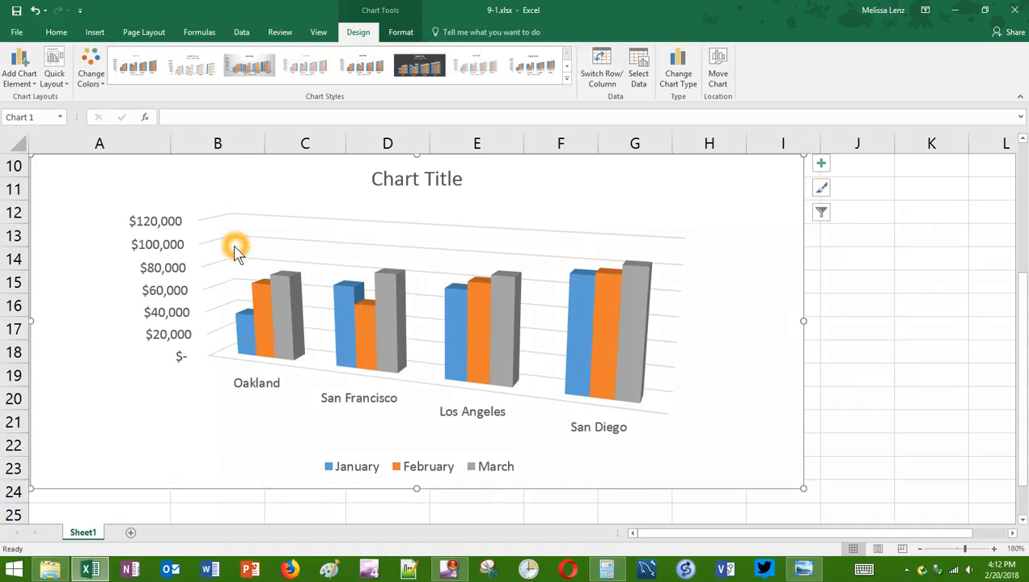
left_click(237, 298)
left_click(239, 317)
left_click(235, 304)
left_click(236, 218)
left_click(232, 214)
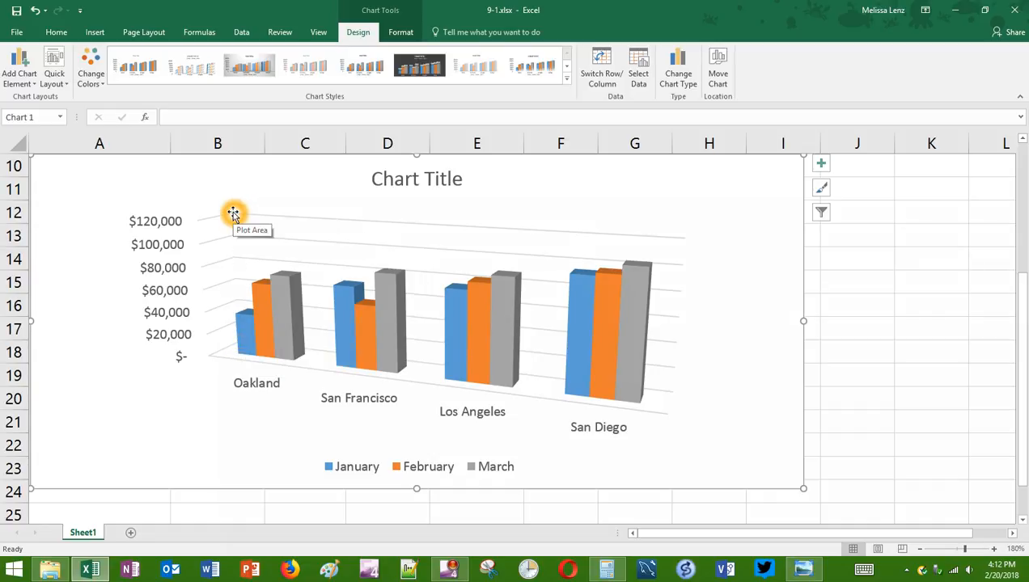
left_click(238, 193)
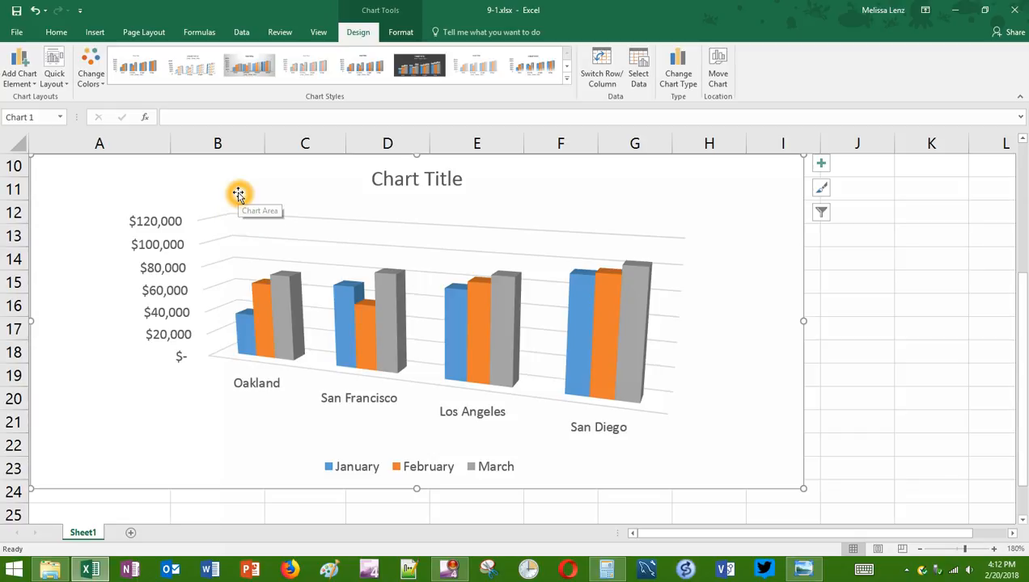
left_click(239, 219)
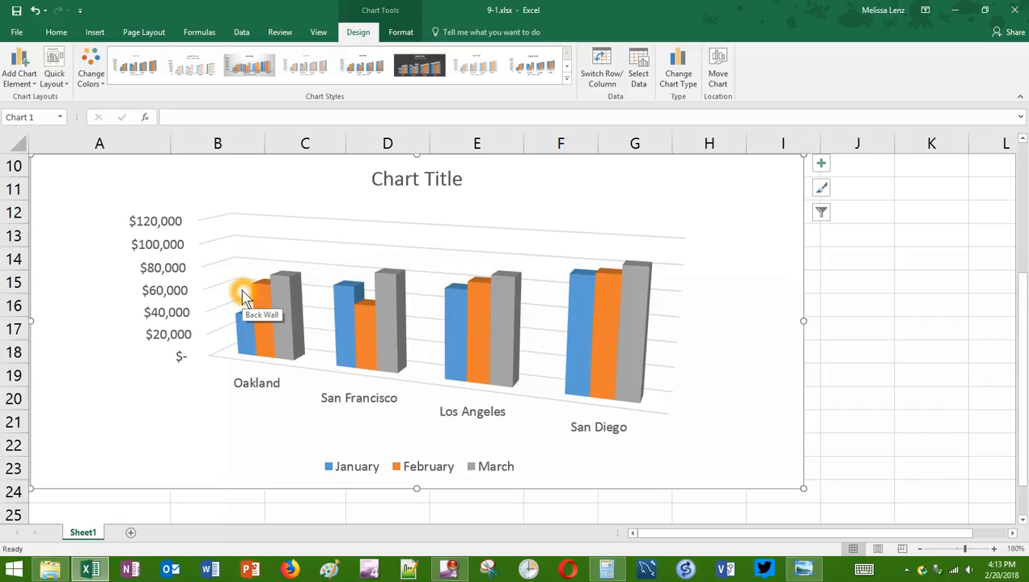
- Change the chart type back to the flat Clustered Column
left_click(918, 549)
left_click(919, 549)
left_click(918, 549)
left_click(918, 549)
left_click(919, 549)
left_click(919, 549)
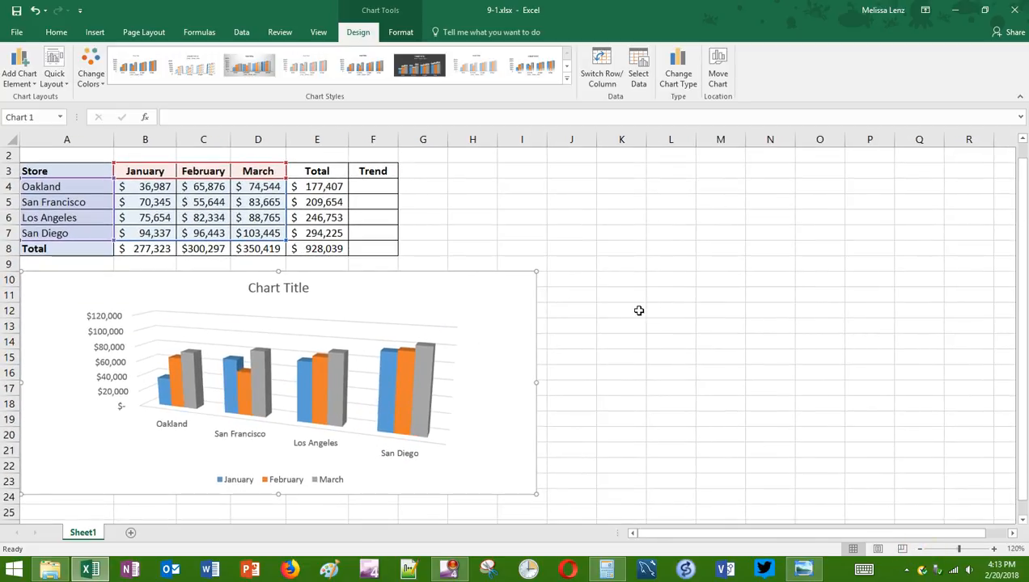
left_click(679, 81)
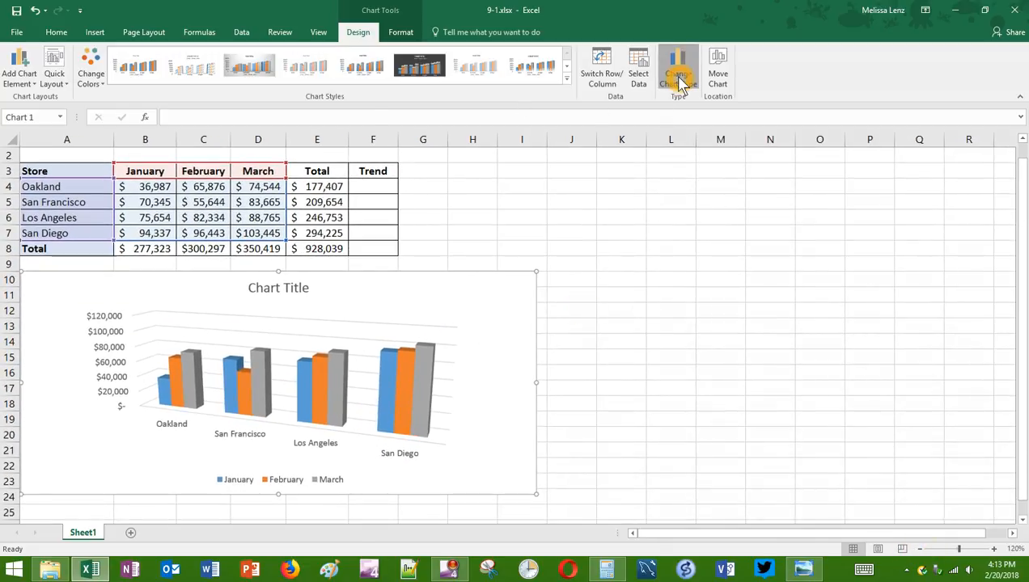
left_click(428, 146)
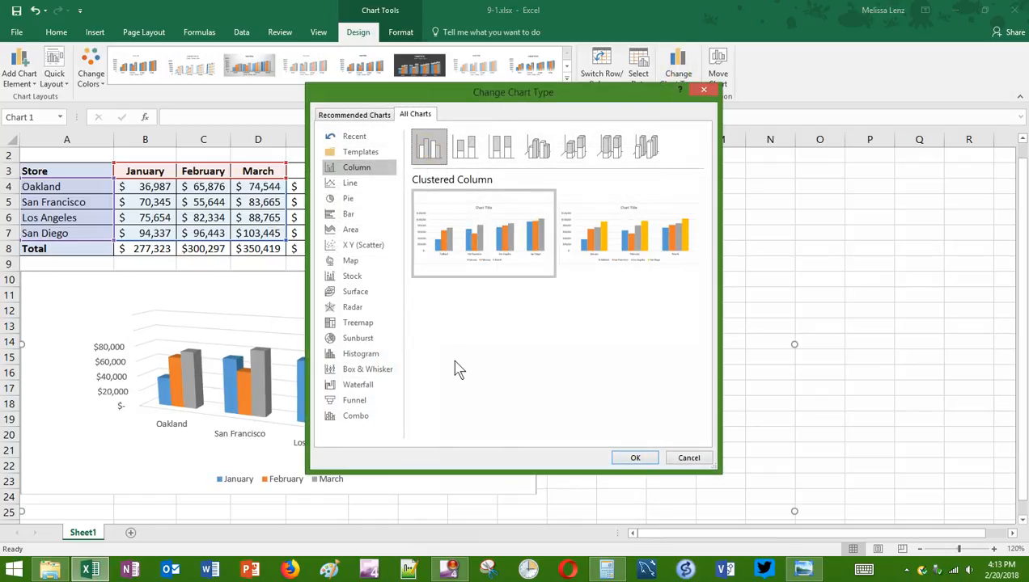
left_click(633, 458)
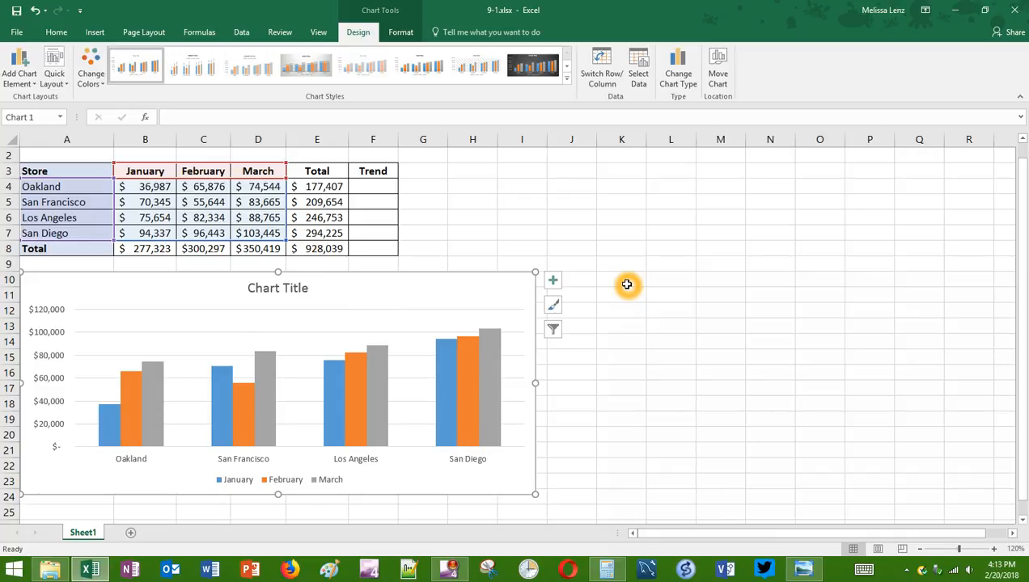
left_click(71, 396)
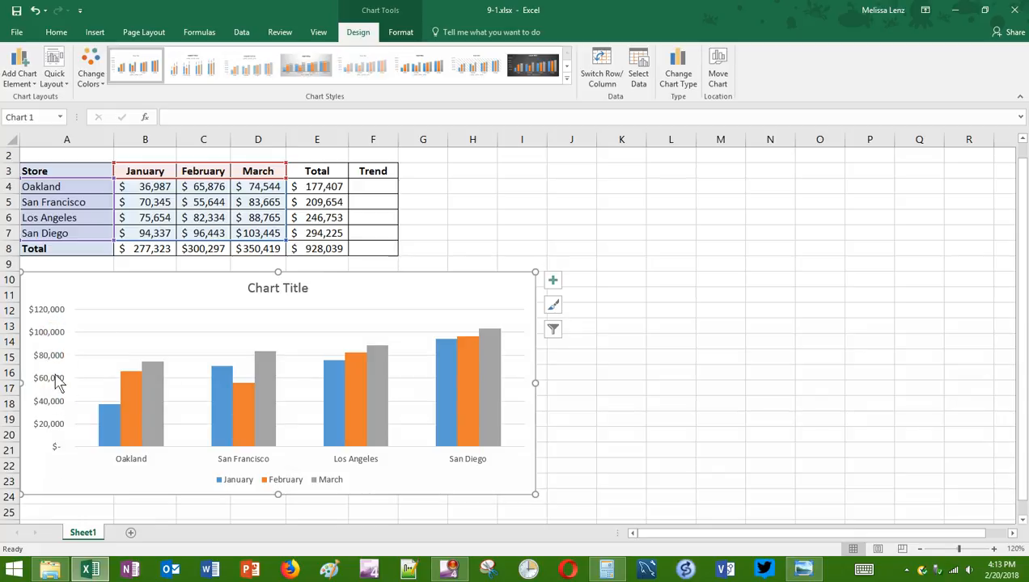
left_click(56, 310)
left_click(51, 336)
left_click(503, 279)
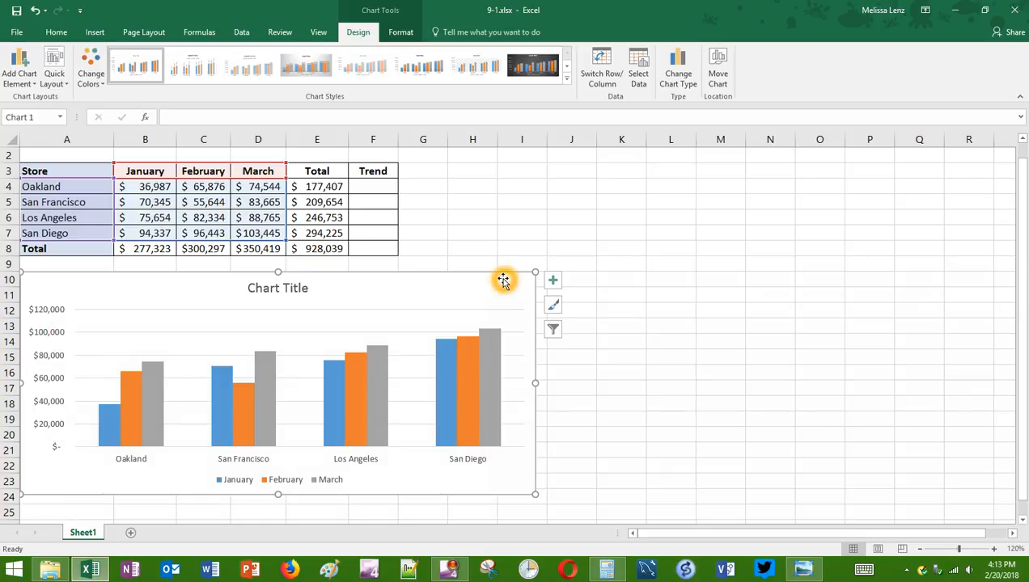